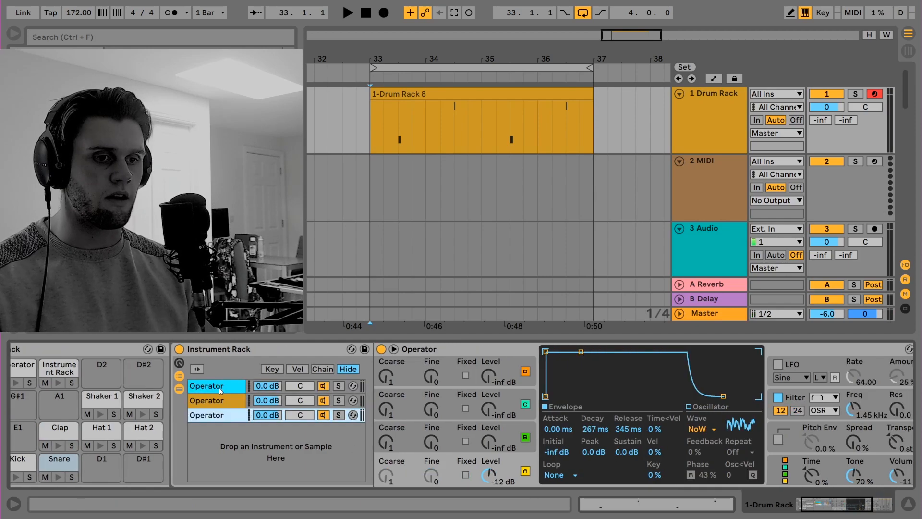
Look through the second and third Operator chains of the snare's Instrument Rack
click(217, 414)
click(216, 400)
click(216, 402)
click(217, 414)
Solo the Operator chains to audition them, including the first two together and the third alone, and clear the solo
click(339, 385)
click(337, 401)
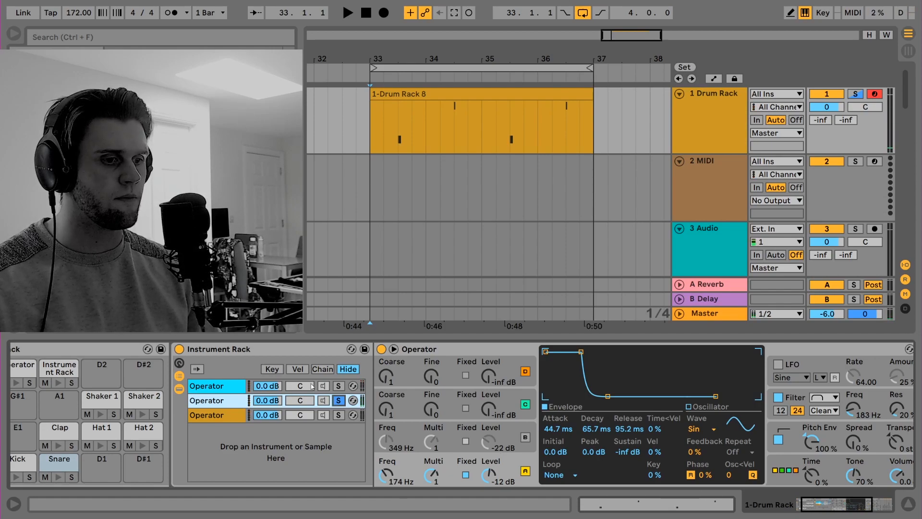
click(339, 386)
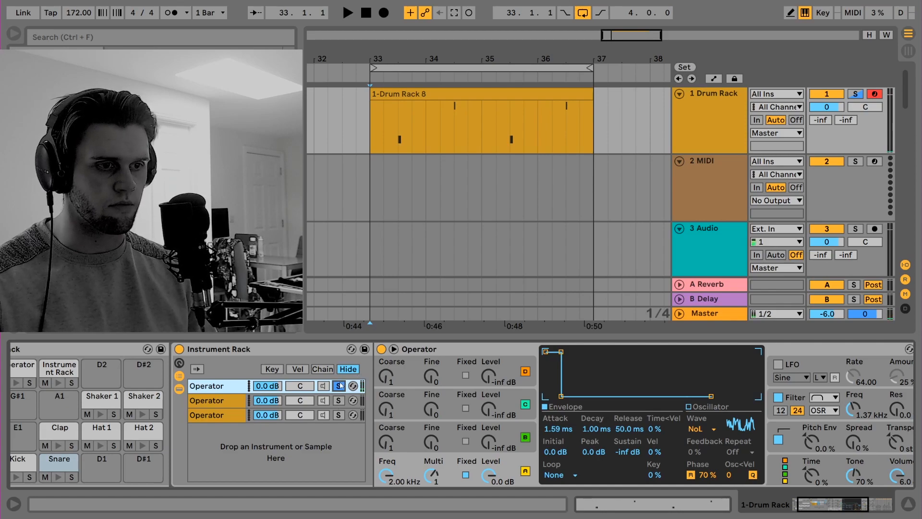
click(339, 402)
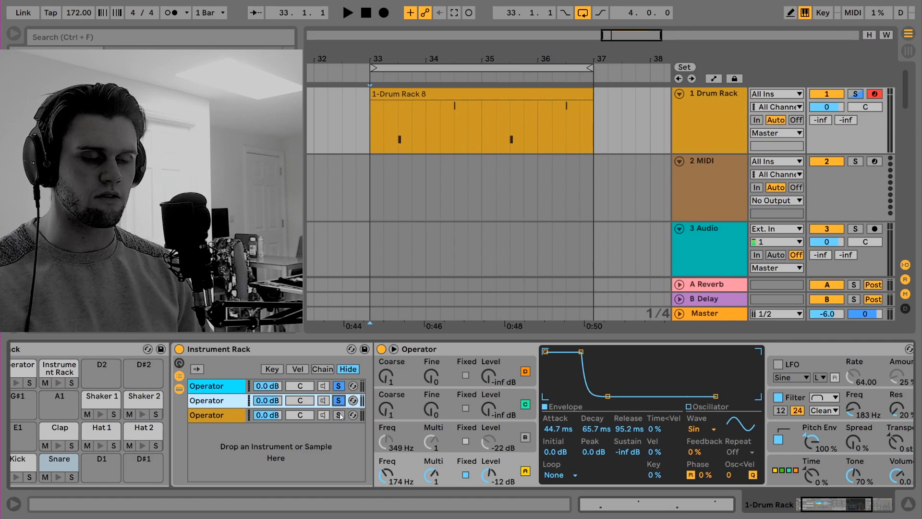
click(339, 415)
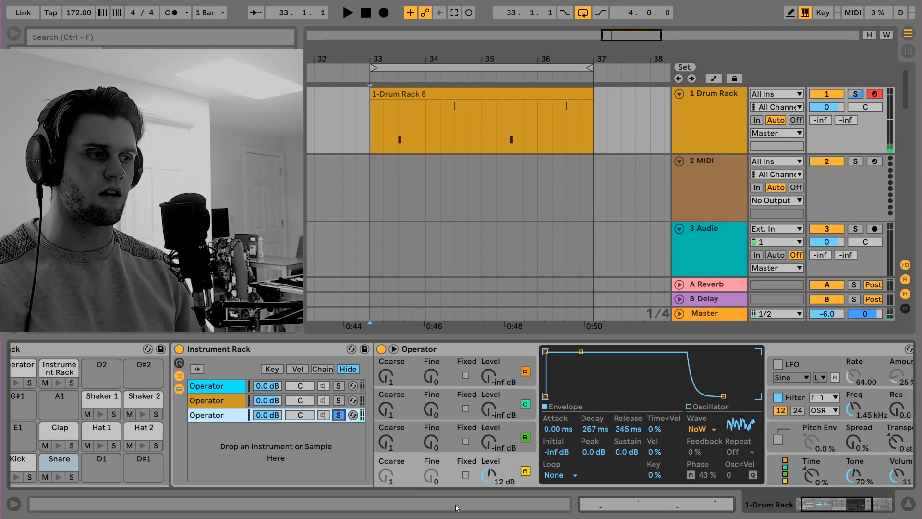
click(339, 416)
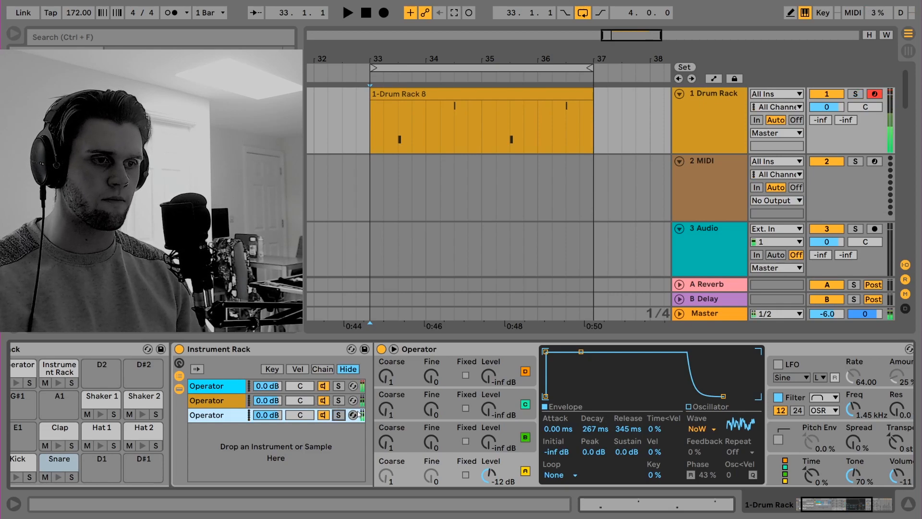
Raise oscillator A's level to 0.0 dB in the second Operator chain
click(221, 387)
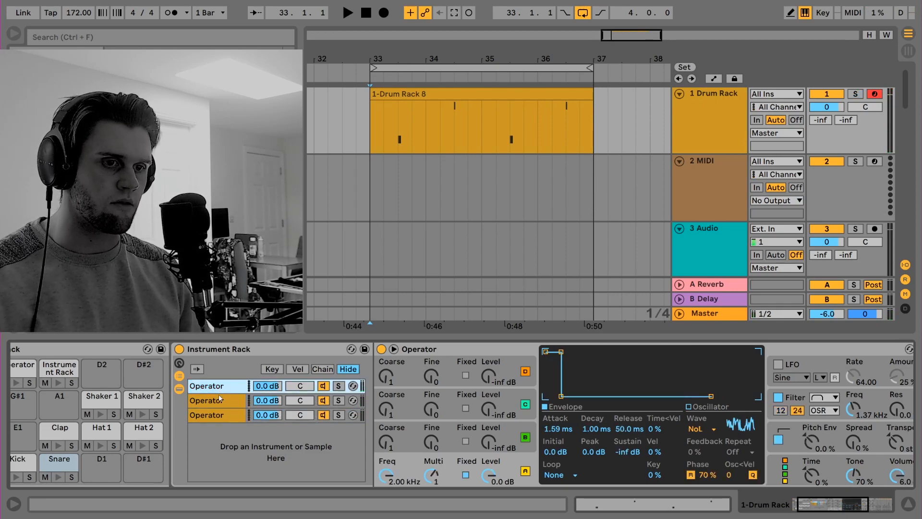
click(219, 400)
click(854, 479)
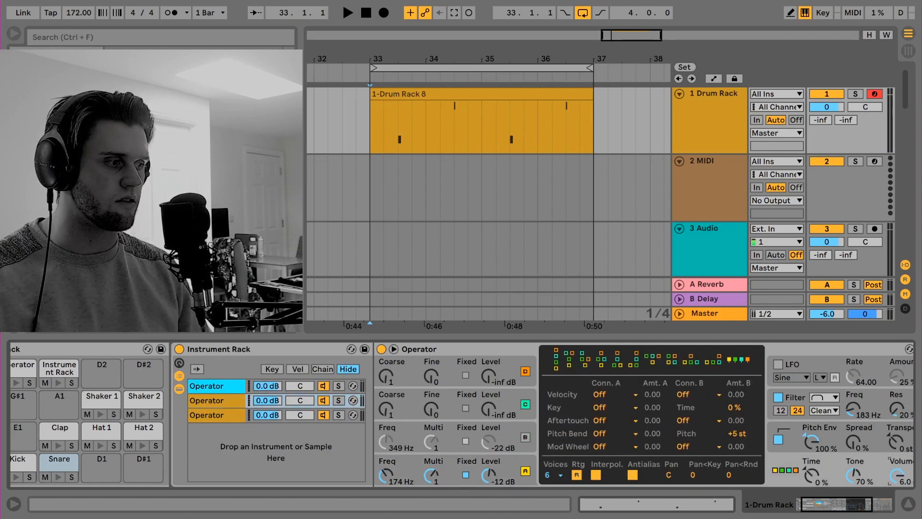
drag(489, 475, 489, 447)
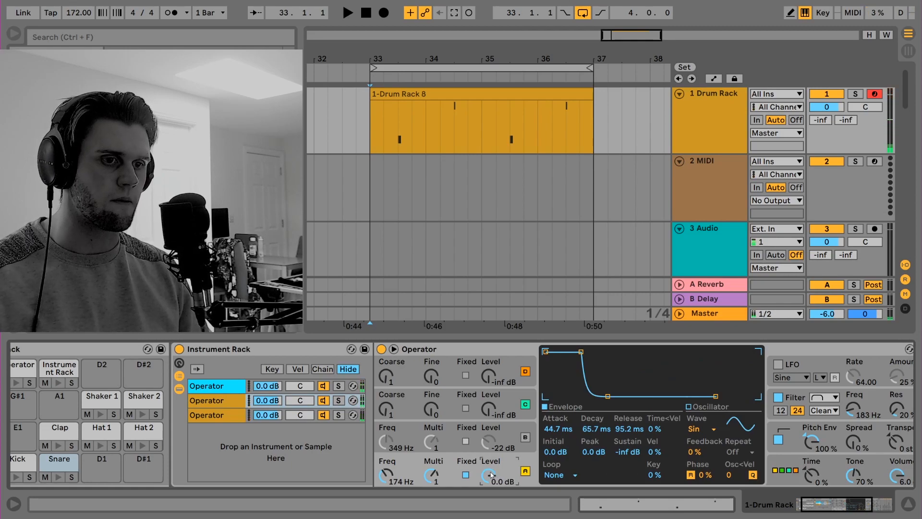
Review the rack's lower Operator chains and open the first chain's Operator with its effects
mouse_move(833, 503)
mouse_down()
mouse_move(855, 503)
mouse_move(828, 504)
mouse_up()
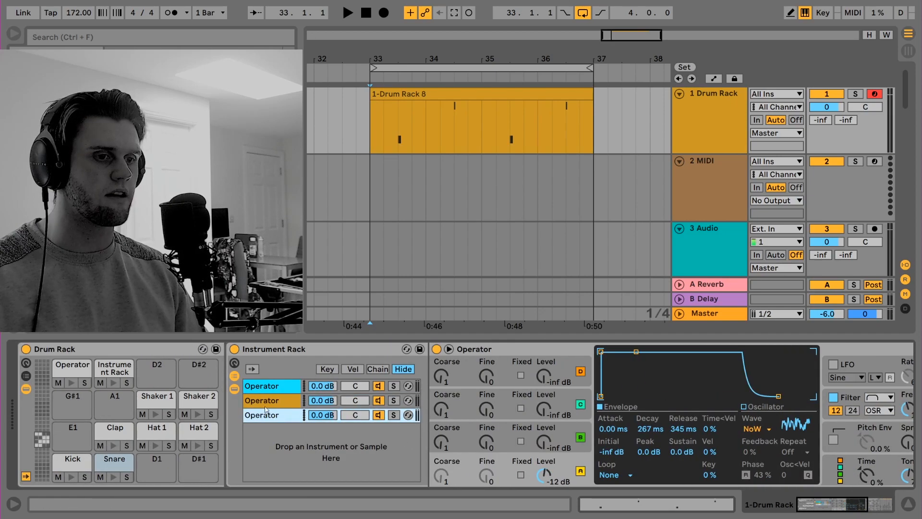
click(246, 404)
drag(266, 408, 265, 429)
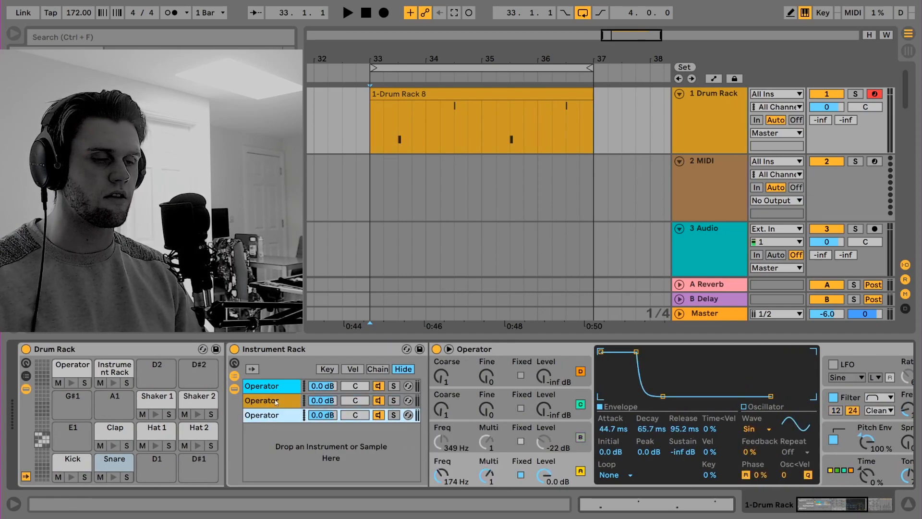
click(276, 393)
drag(826, 504, 847, 495)
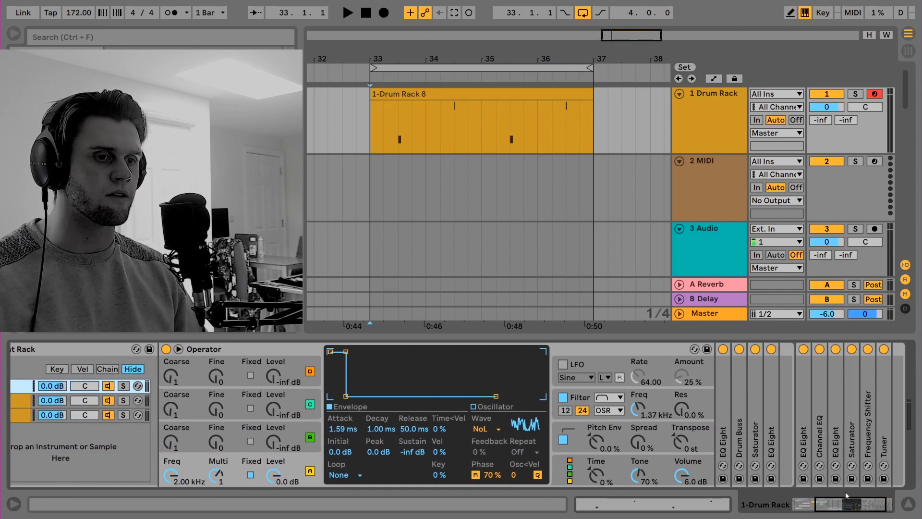
Examine the first chain's oscillator routing and oscillator A's frequency, Fixed and level settings
click(230, 464)
click(174, 472)
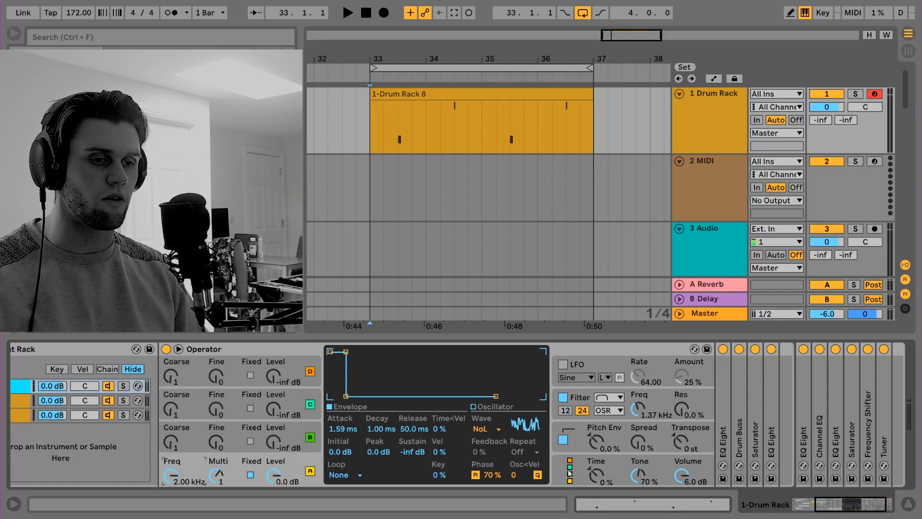
click(570, 471)
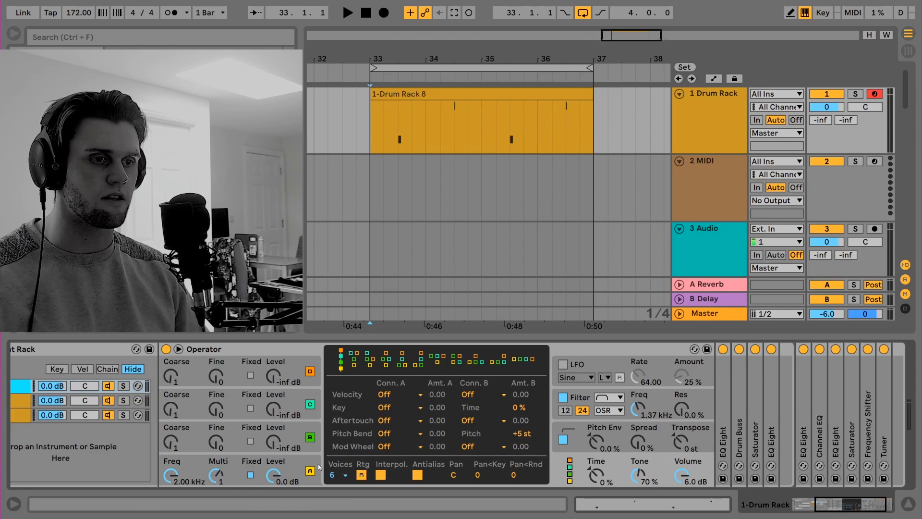
click(302, 460)
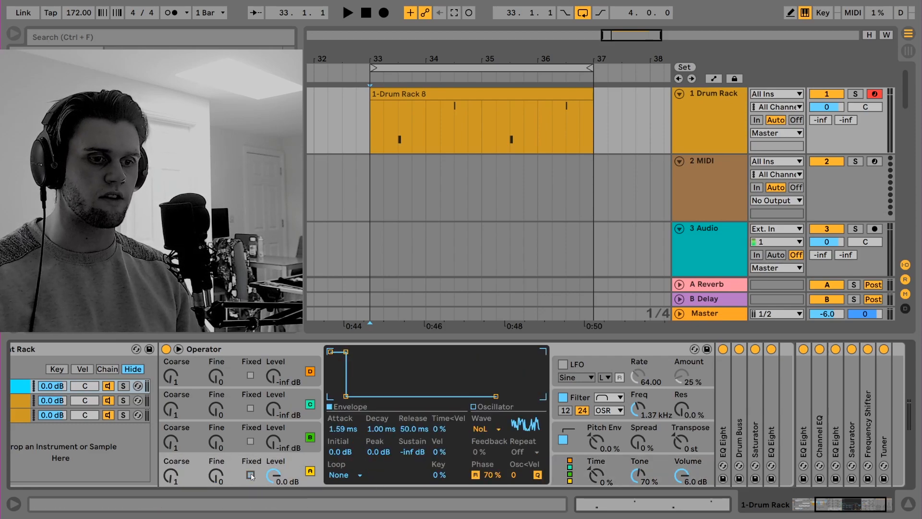
mouse_move(171, 475)
mouse_down()
mouse_move(171, 494)
mouse_move(171, 474)
mouse_up()
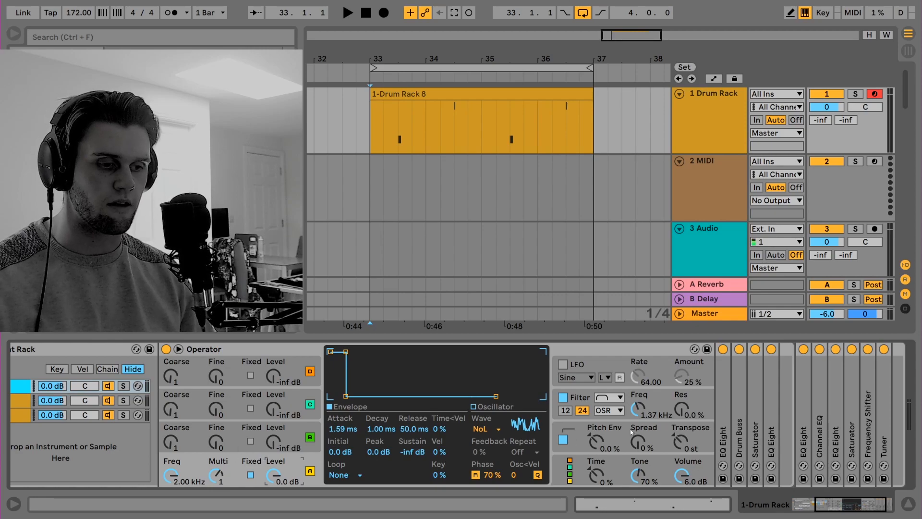
Turn off all the effects after the first Operator and solo its chain
click(723, 349)
click(740, 350)
click(755, 349)
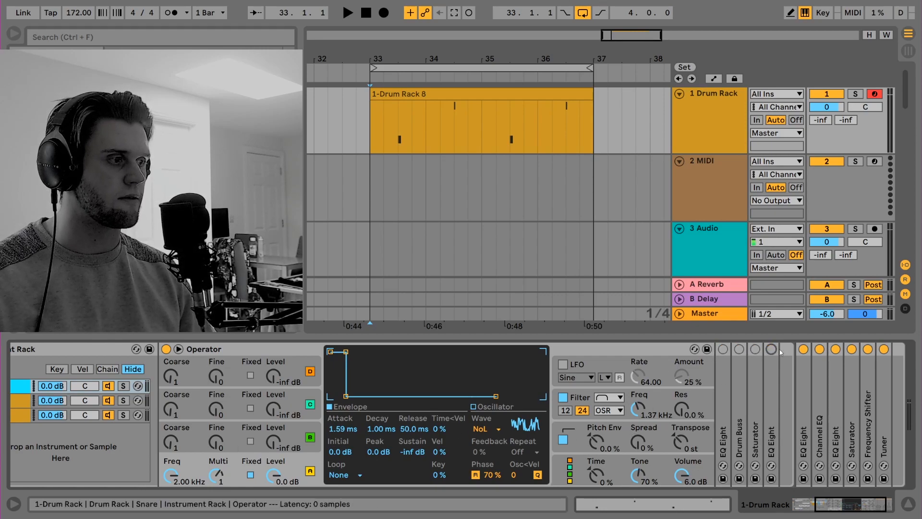
click(772, 350)
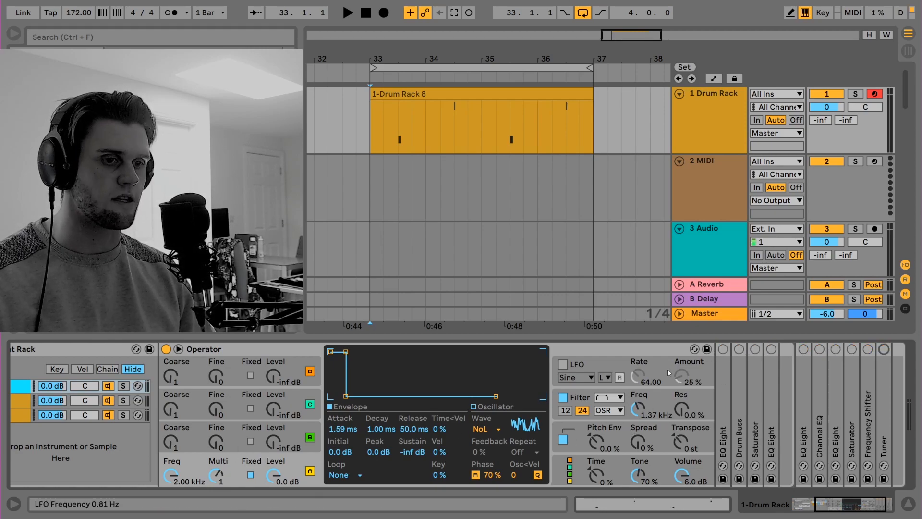
click(123, 387)
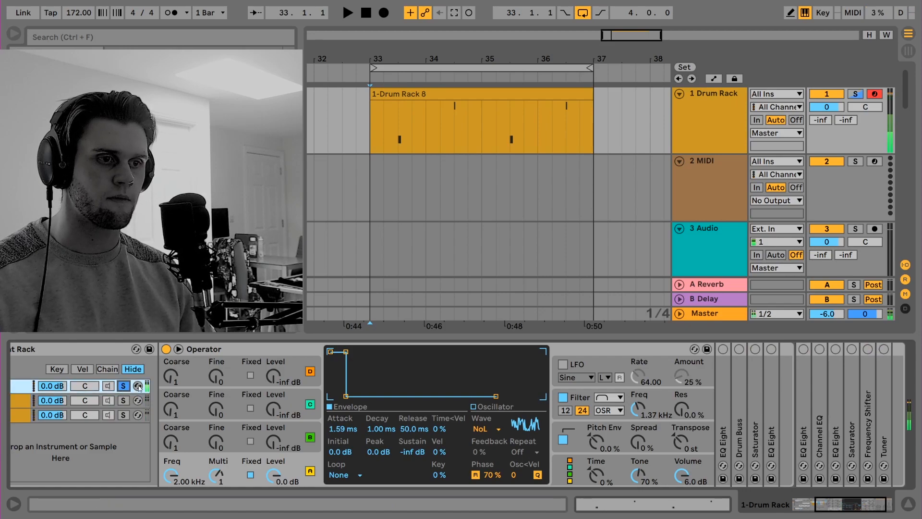
Set oscillator A's envelope to a 6.04 ms attack and -inf dB sustain, and readjust the attack
drag(343, 428, 343, 394)
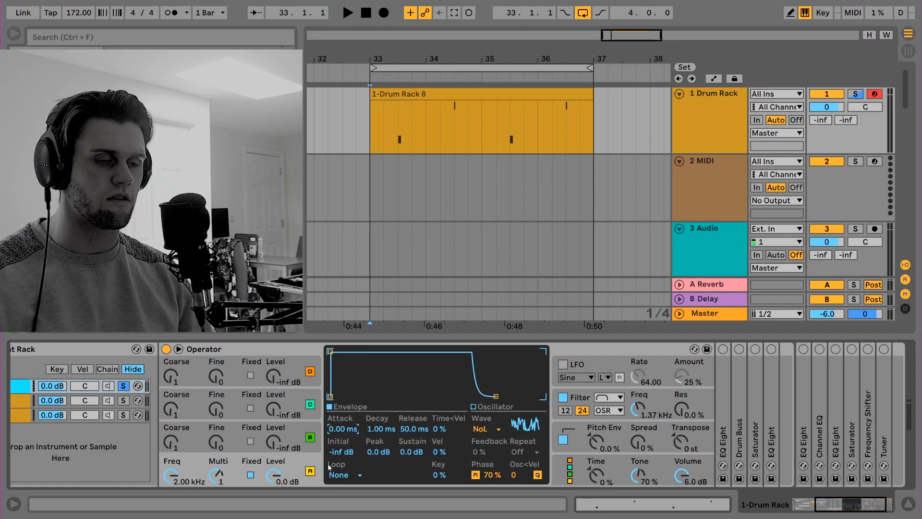
drag(343, 429, 343, 418)
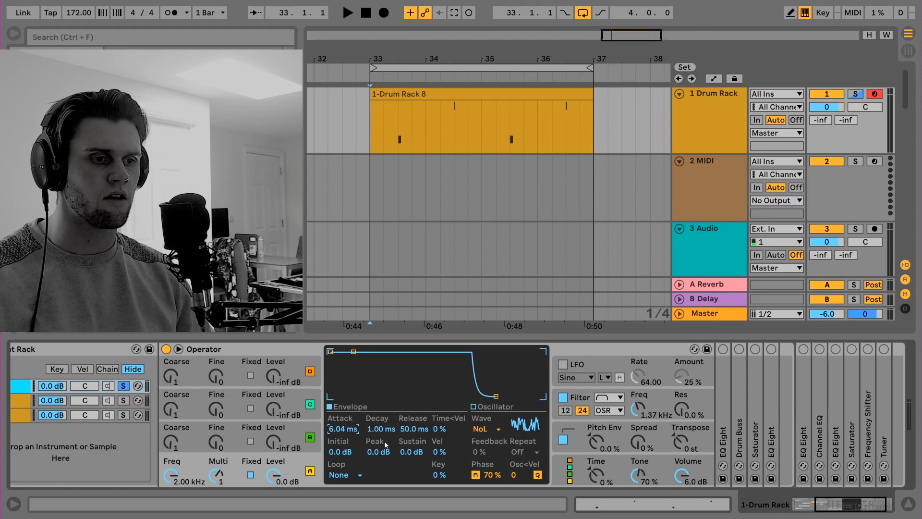
drag(402, 455, 402, 468)
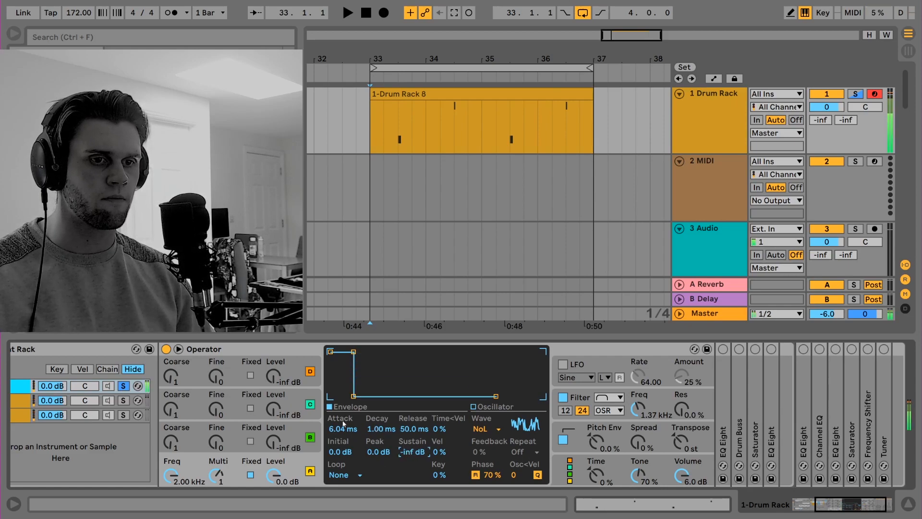
drag(345, 429, 347, 428)
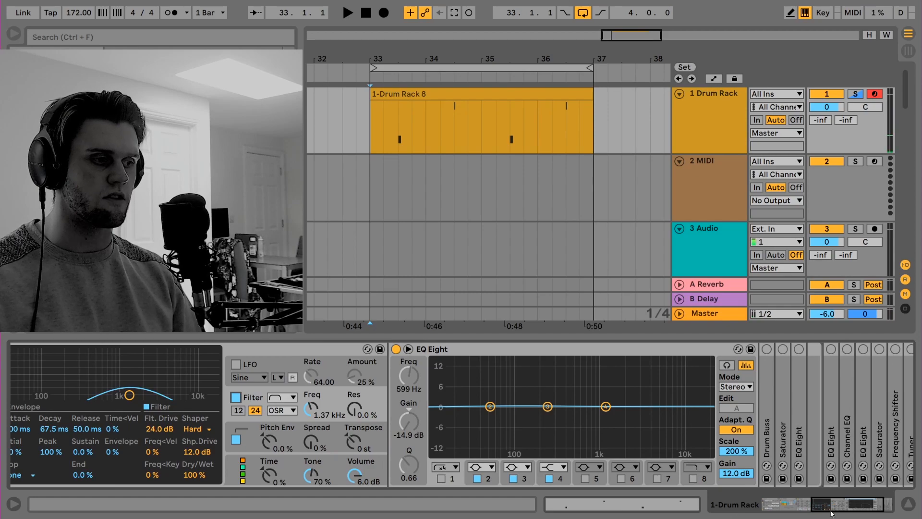
Examine the slope, type and frequency of the first chain's Operator filter
drag(832, 513, 823, 513)
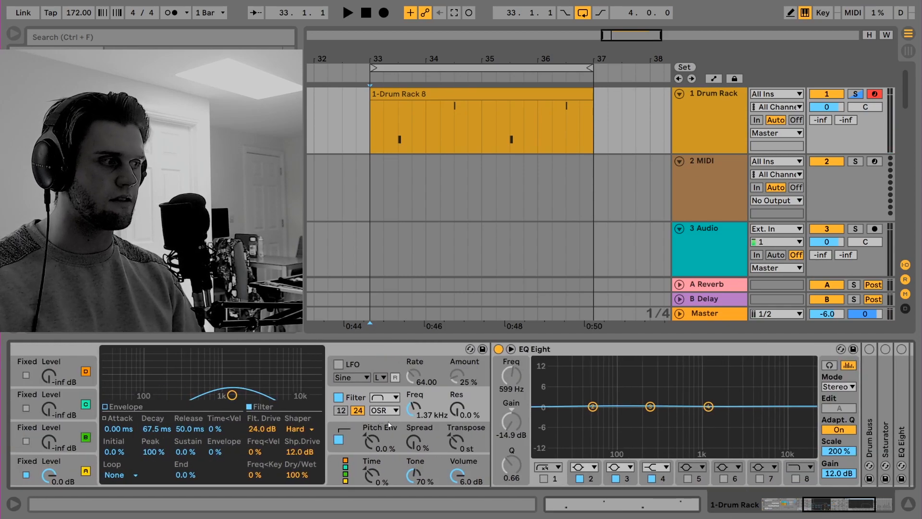
click(342, 410)
click(342, 411)
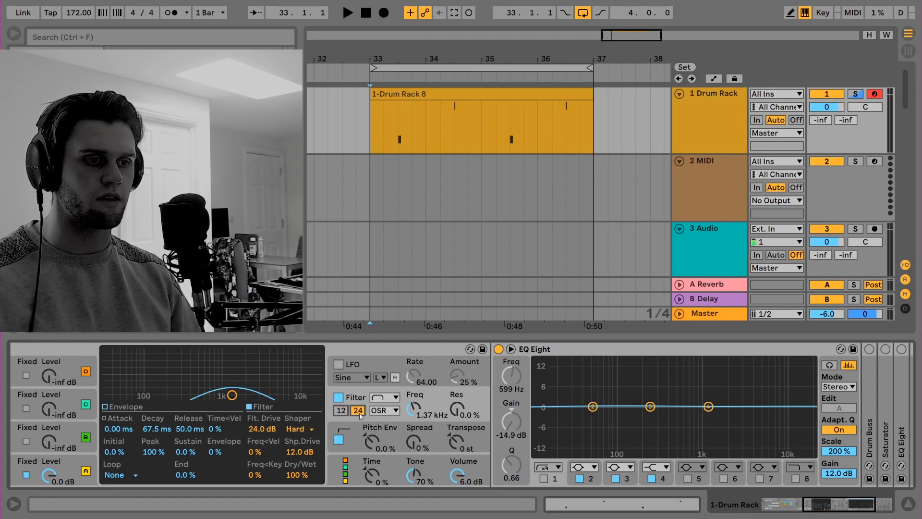
click(384, 396)
click(381, 434)
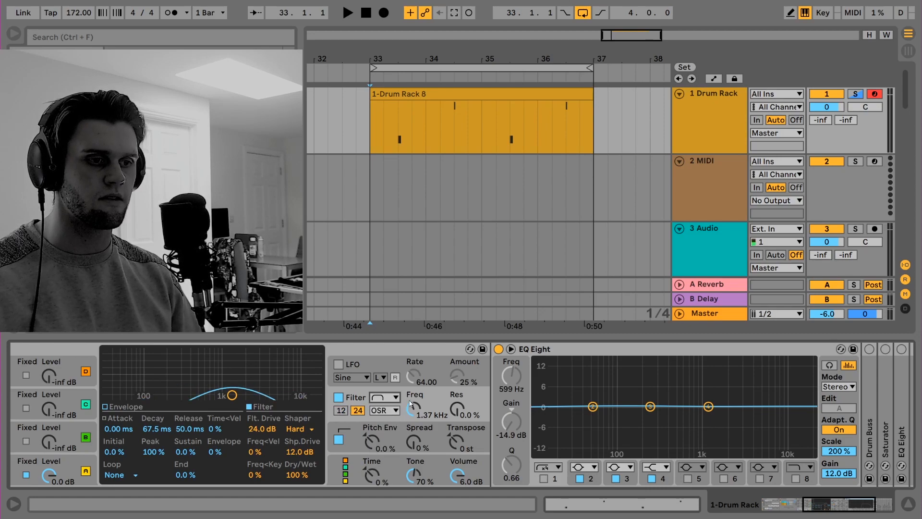
click(418, 409)
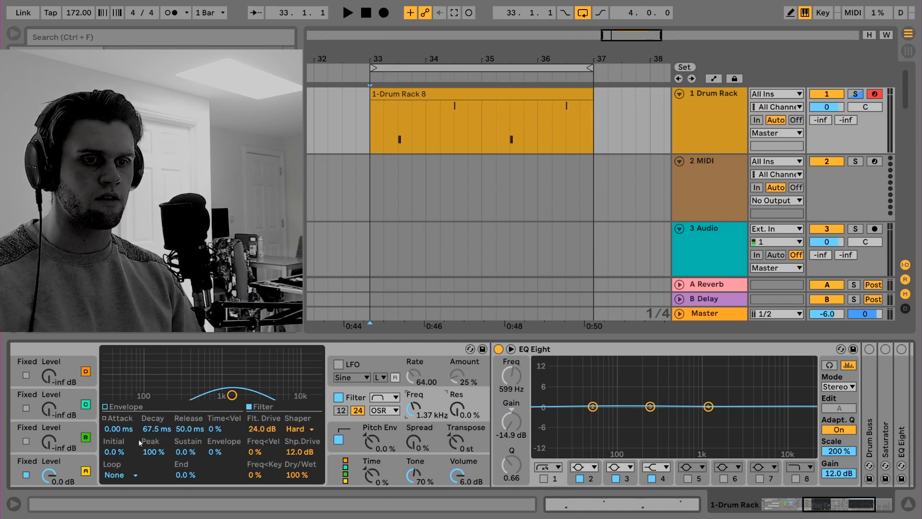
Review the filter's shaper type and shaper drive
click(298, 429)
click(295, 463)
click(294, 452)
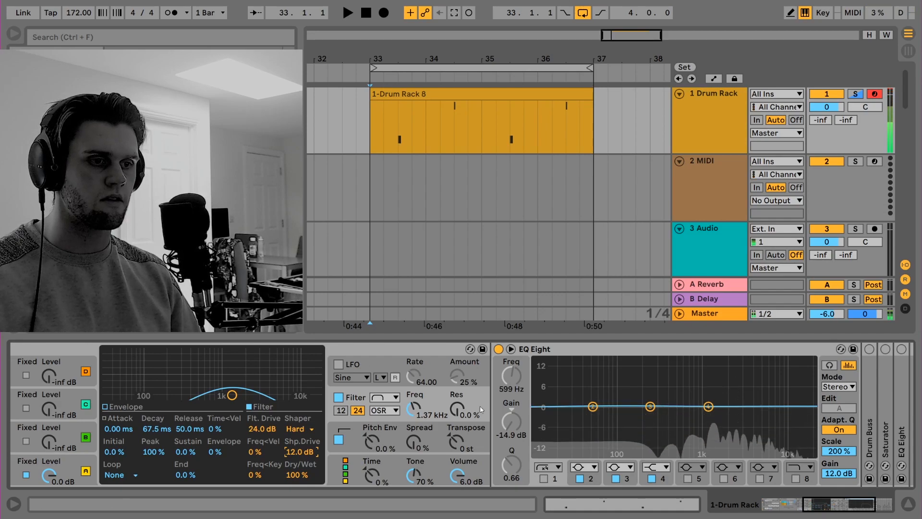
Enable the low-cut band 1 and high-cut band 8 in the EQ Eight directly after the Operator
click(544, 479)
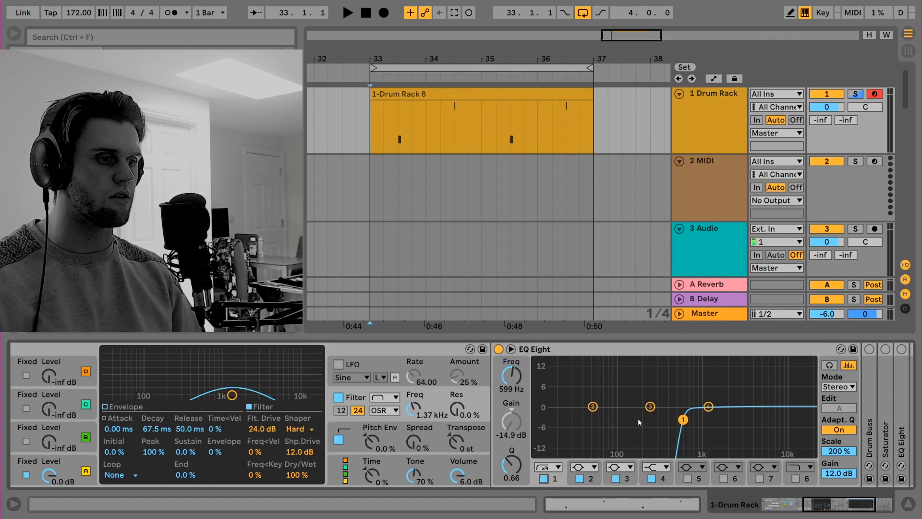
click(796, 478)
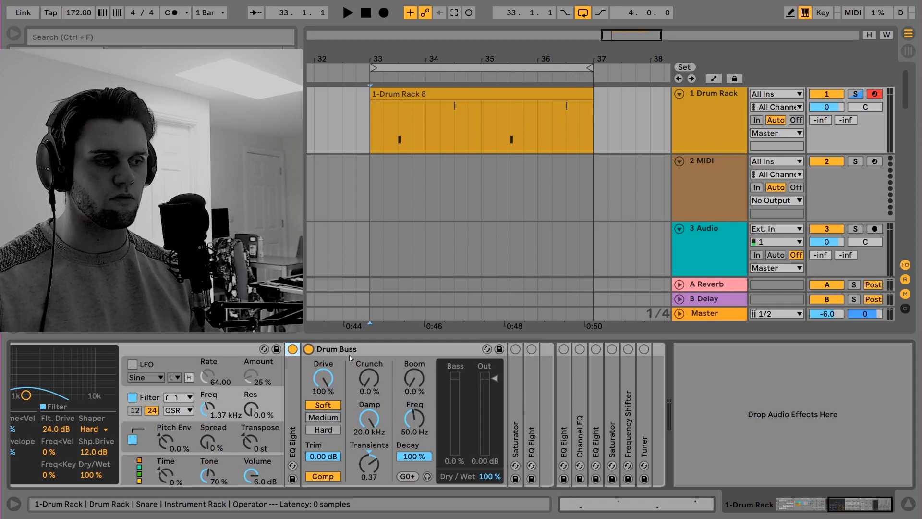
Audition the Drum Buss, review its Drive and Transients settings and the preceding EQ Eight, and collapse both devices
click(323, 351)
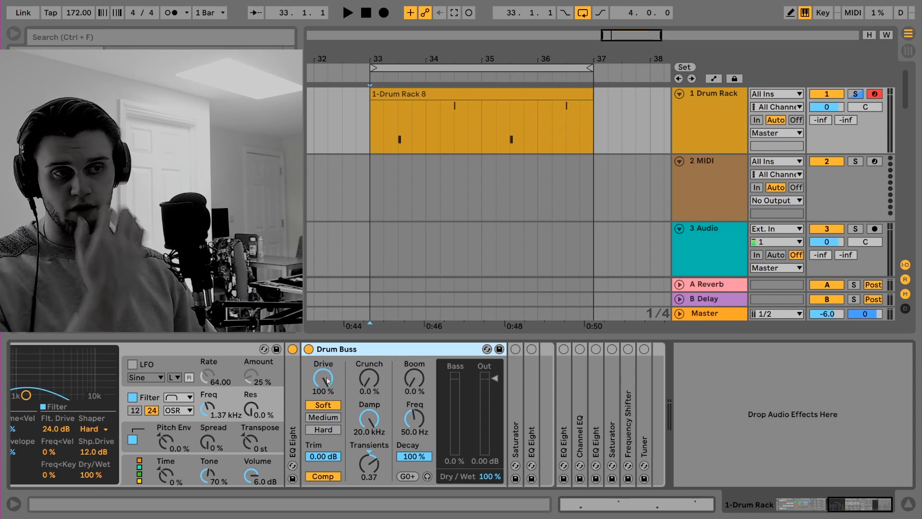
key(a)
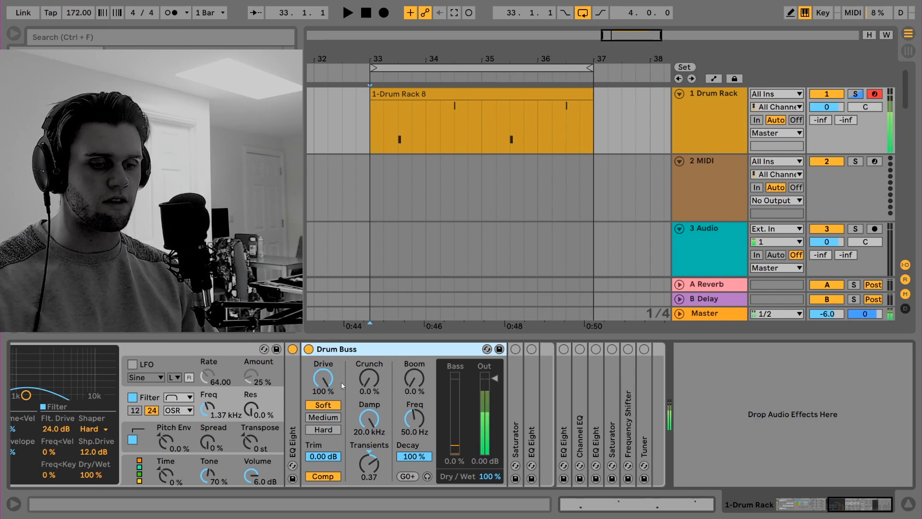
click(320, 394)
double_click(292, 379)
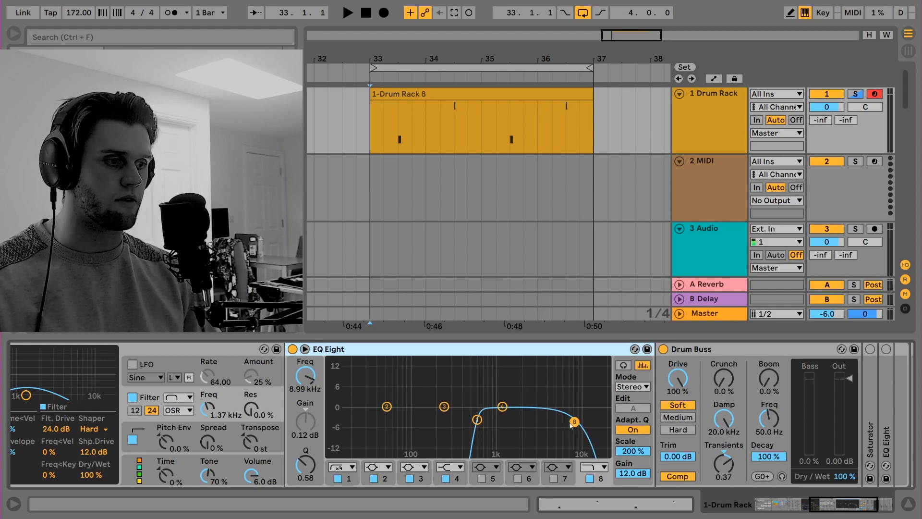
double_click(498, 356)
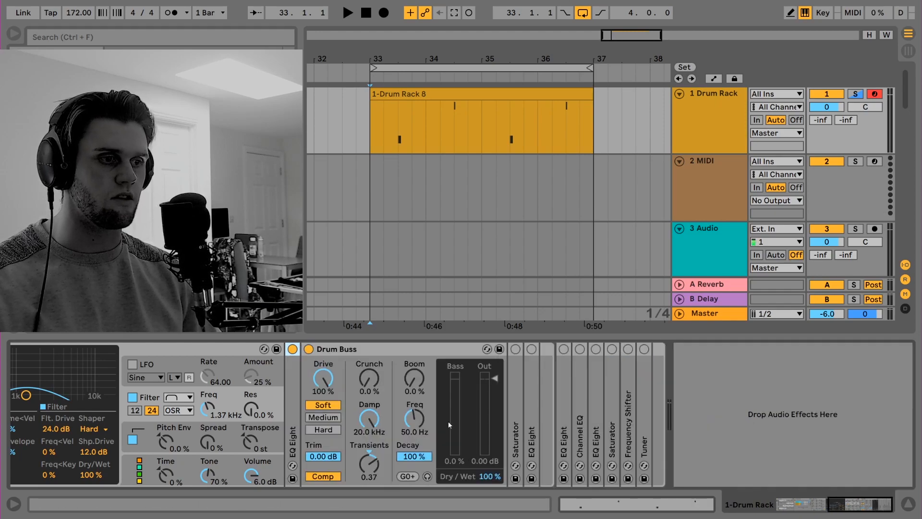
click(367, 469)
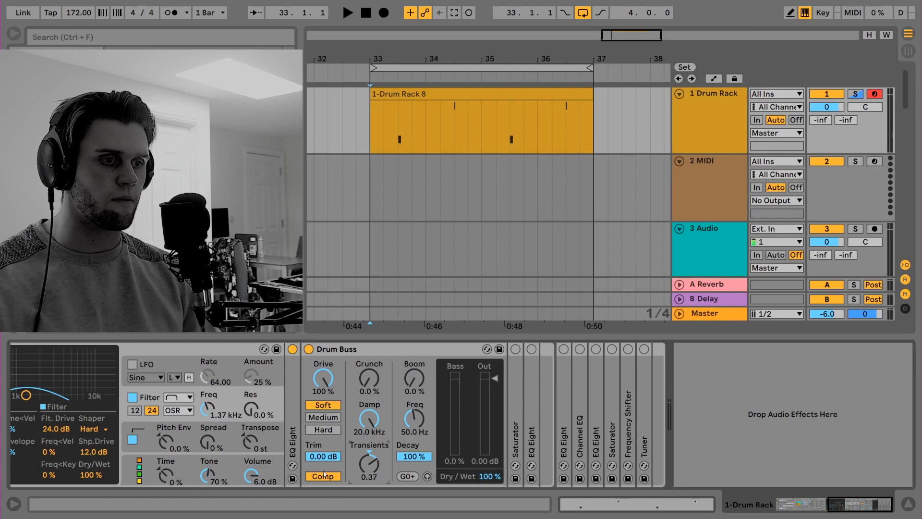
double_click(397, 353)
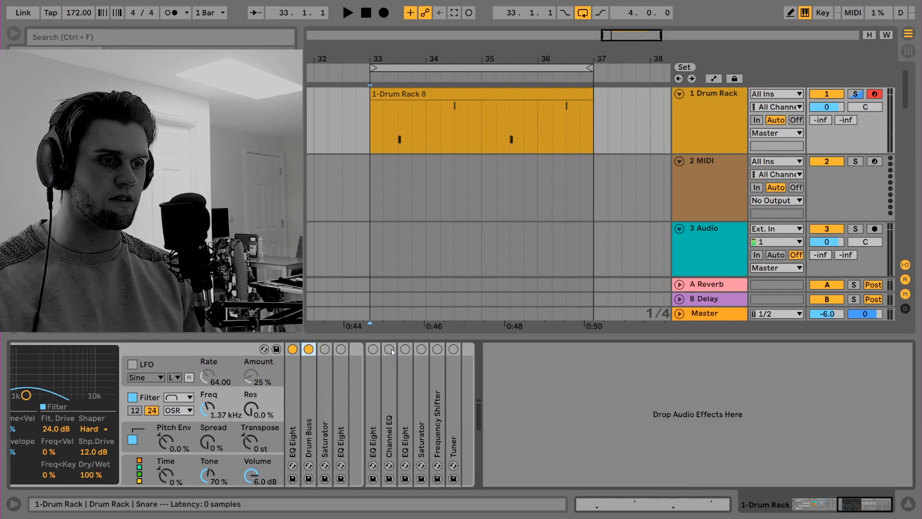
Enable the first chain's Saturator and the EQ Eight directly after it, reviewing the Saturator's curve type and Drive
double_click(338, 349)
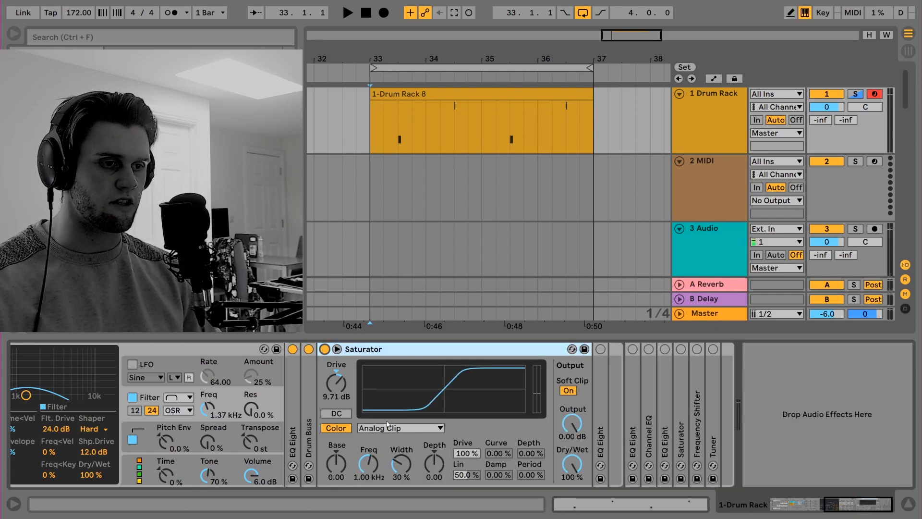
click(387, 428)
click(385, 440)
click(336, 384)
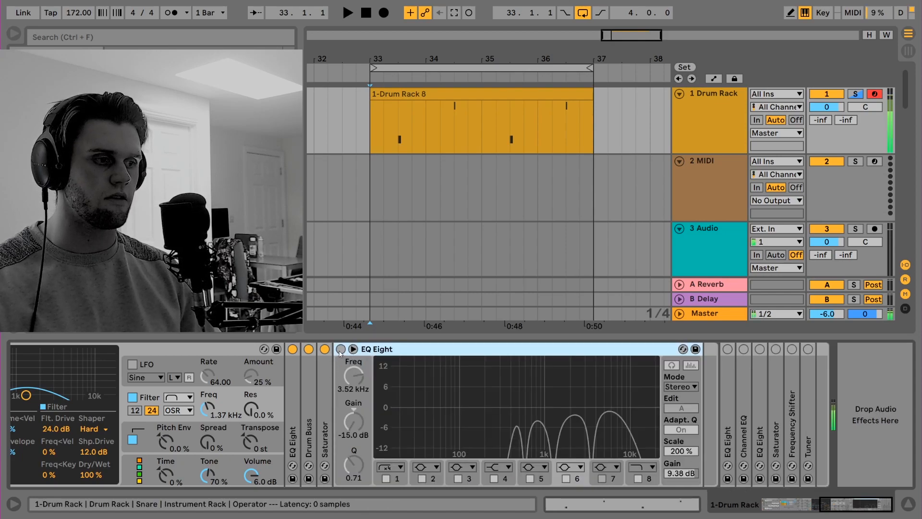
click(341, 349)
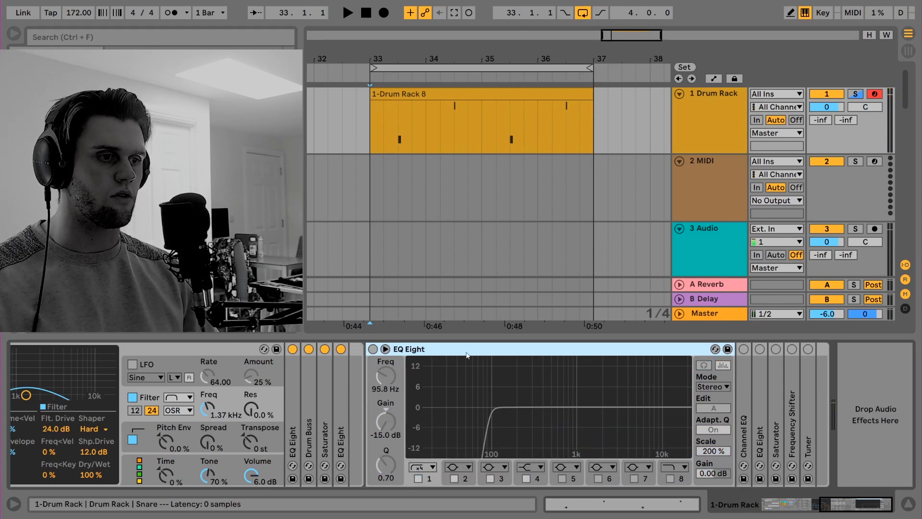
double_click(467, 354)
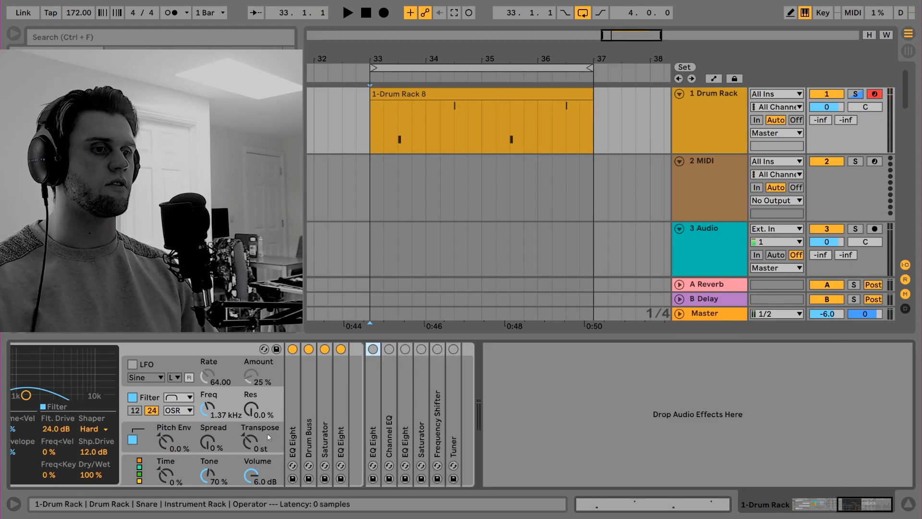
Solo the third Operator chain in the snare's Instrument Rack and look over its devices
drag(874, 503, 848, 494)
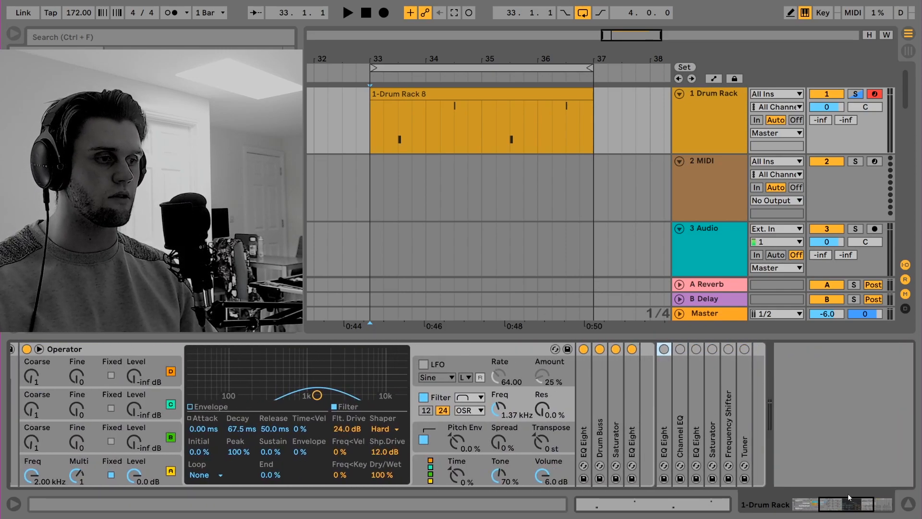
click(617, 406)
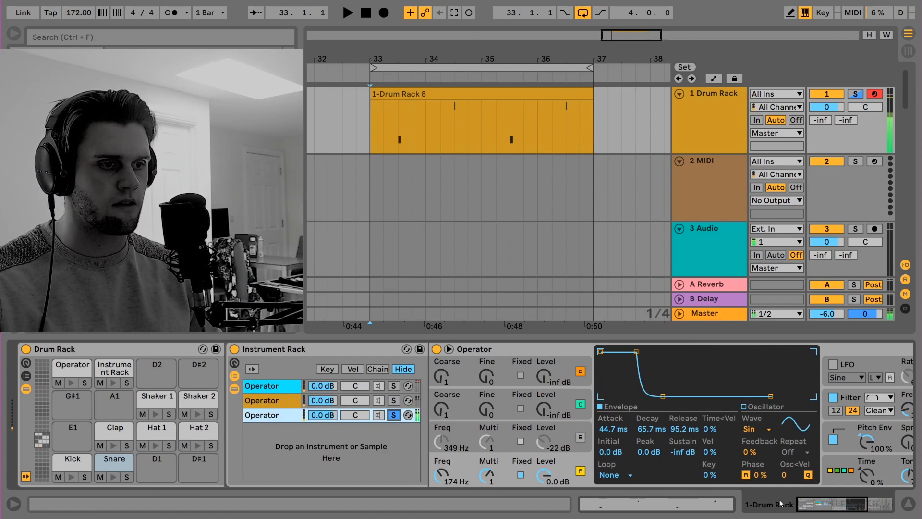
drag(810, 505, 819, 501)
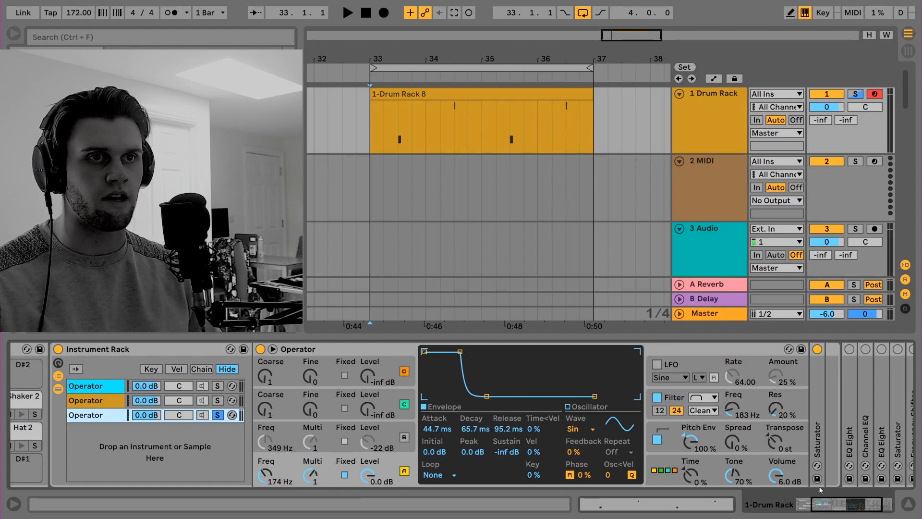
drag(831, 504, 846, 503)
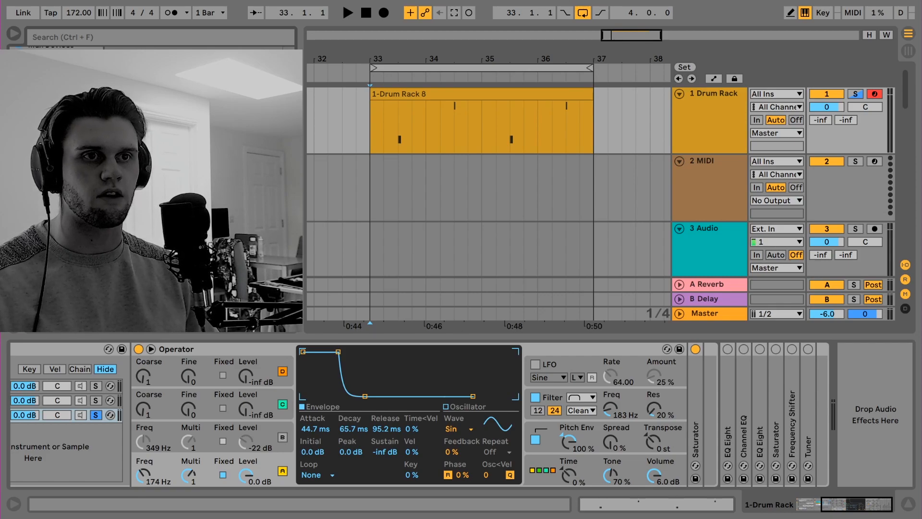
Insert Corpus after the third chain's Operator and try Tune values of 443.65, 26.53 and 45.00, undoing the last changes
drag(153, 192, 692, 399)
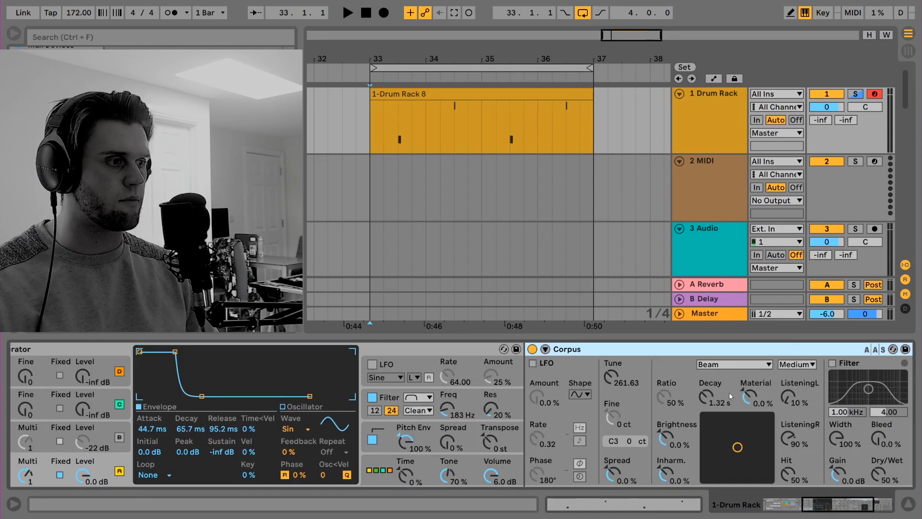
click(608, 369)
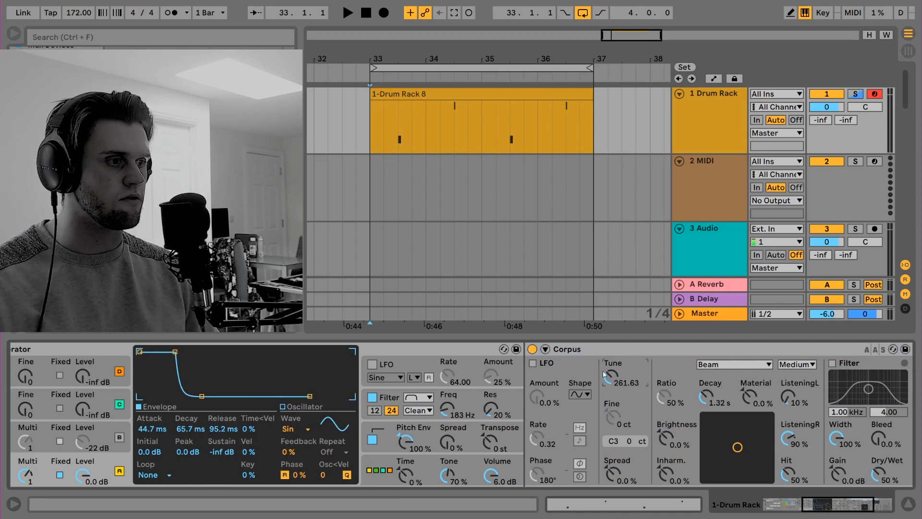
drag(626, 382, 626, 365)
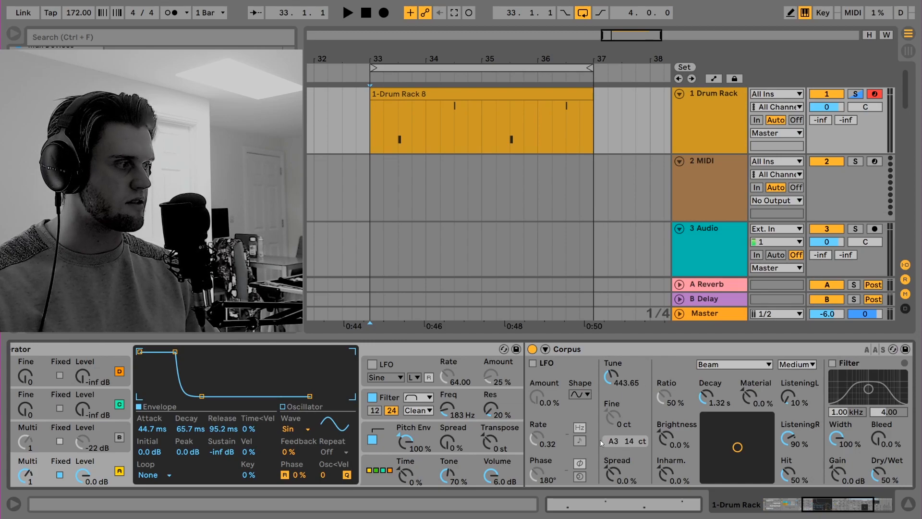
drag(620, 382, 620, 390)
mouse_move(612, 446)
mouse_down()
mouse_move(611, 476)
mouse_move(611, 446)
mouse_up()
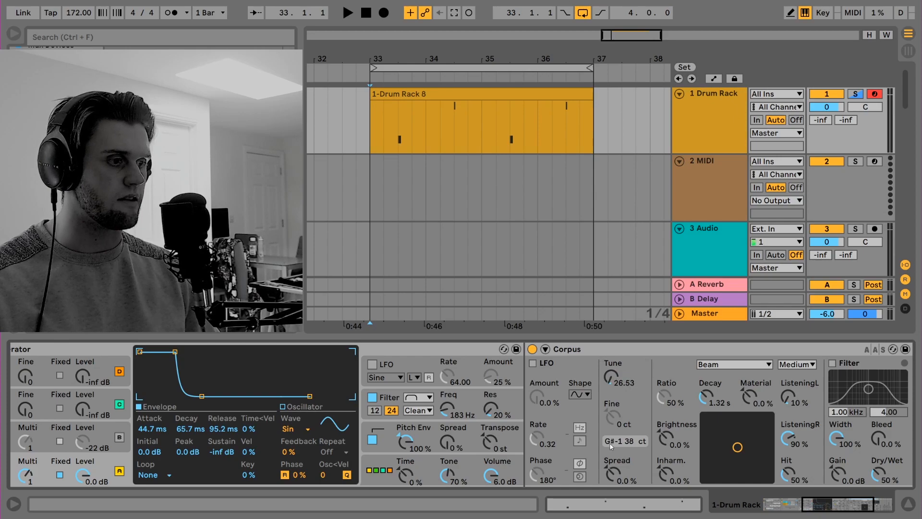
drag(612, 377, 611, 370)
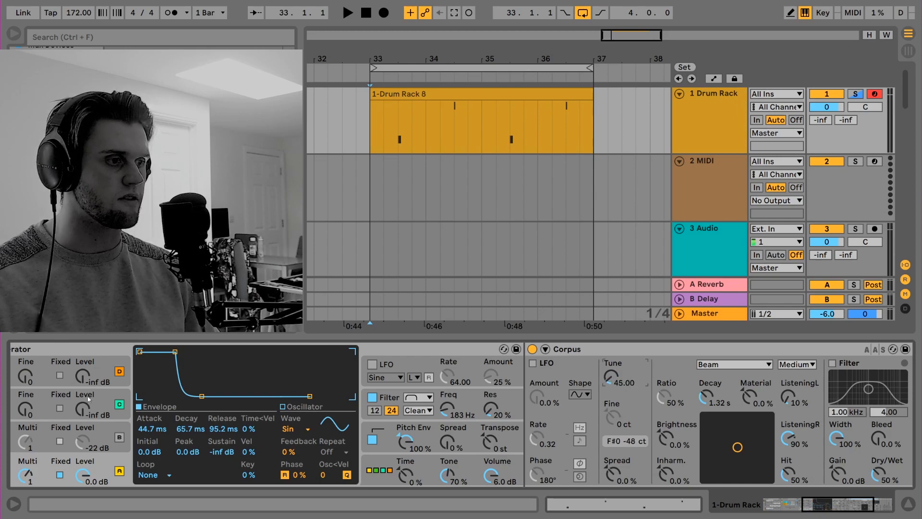
key(ctrl+z)
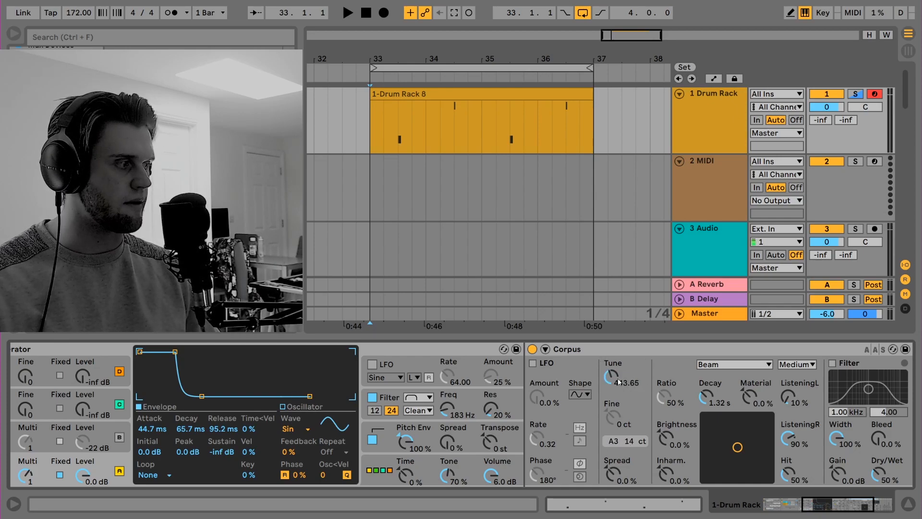
Tune the Corpus resonator to F2 at 0 ct, a Tune value of 174.65
drag(610, 381, 610, 389)
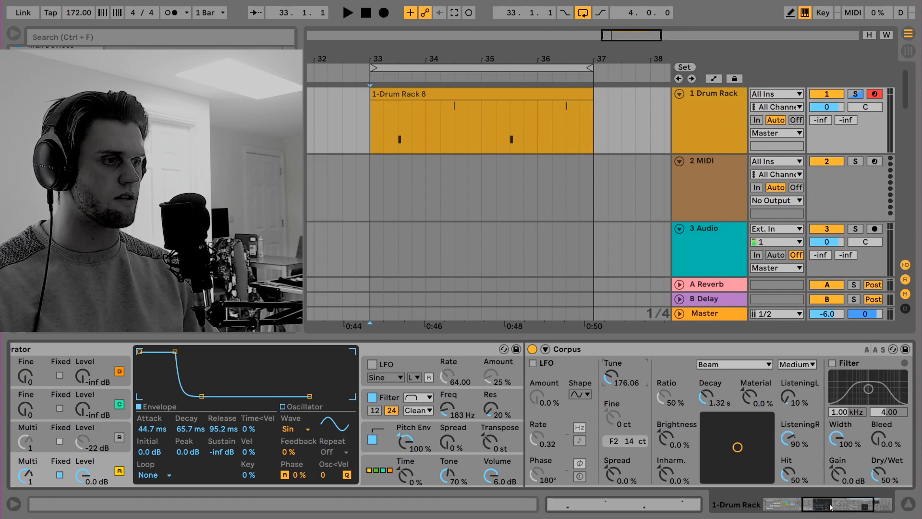
drag(831, 508, 811, 505)
scroll(489, 464, right, 5)
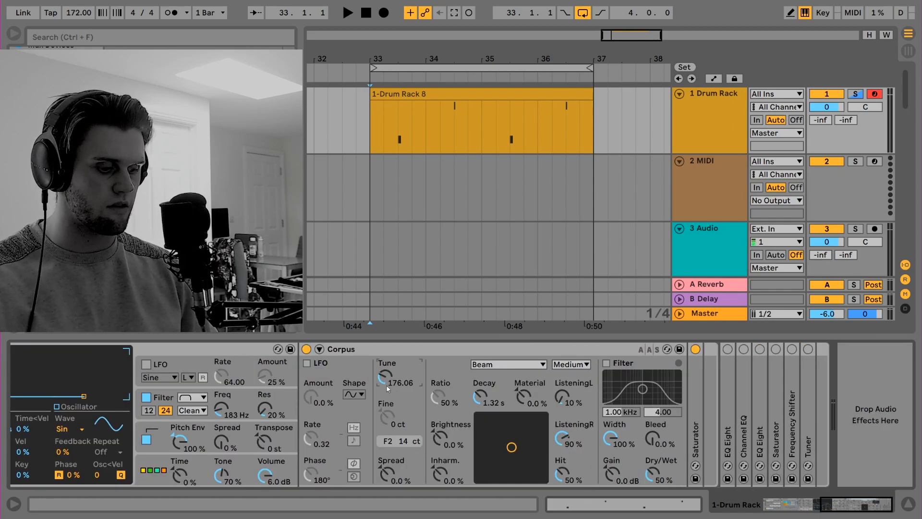
scroll(386, 384, down, 3)
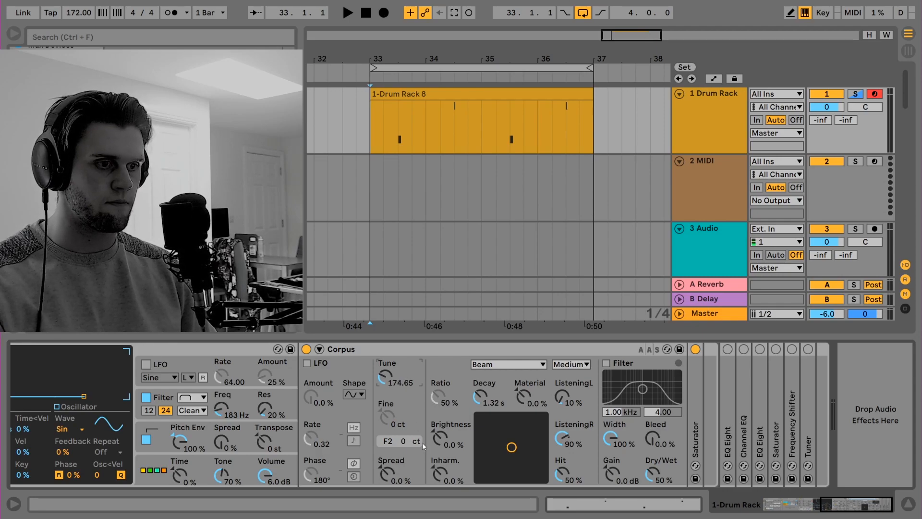
Compare oscillator A's frequency with the Corpus tuning and remove Corpus from the third chain
drag(838, 510, 809, 508)
click(89, 475)
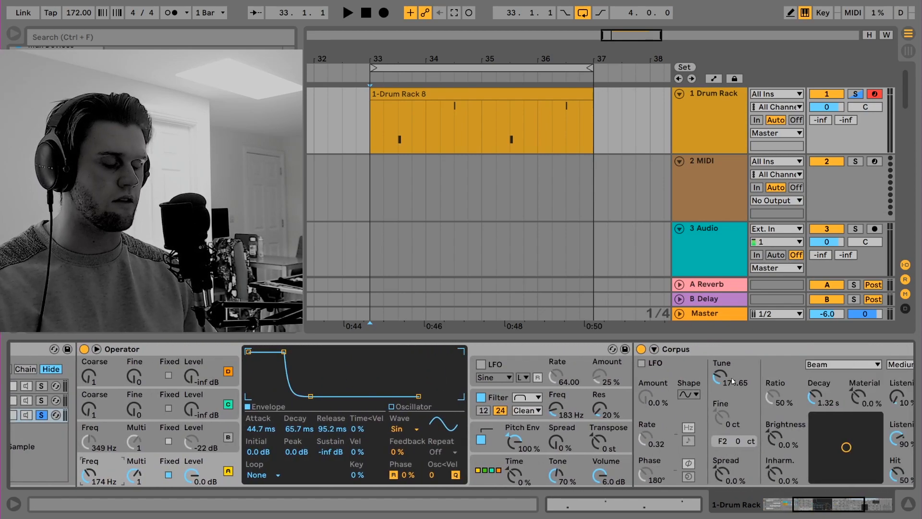
double_click(719, 353)
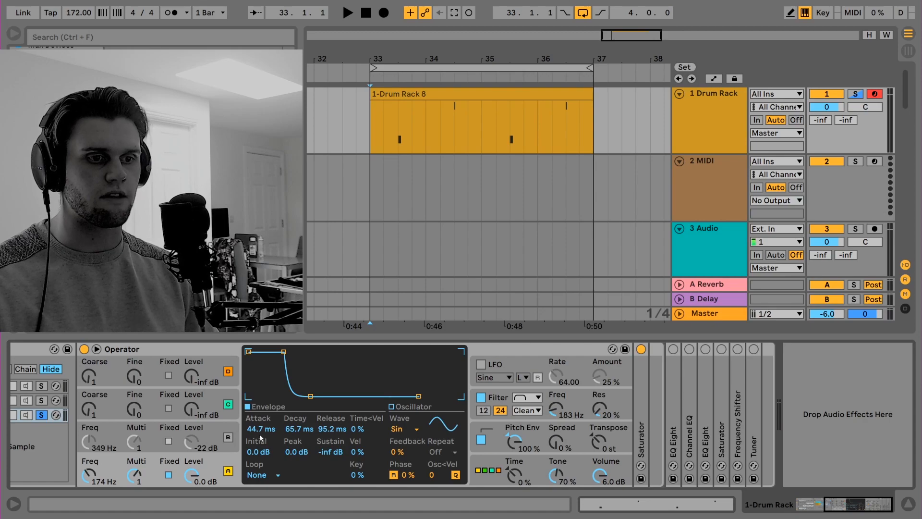
Examine oscillator A's envelope, including its Initial level, and view the third chain Operator's pitch envelope
drag(262, 453, 260, 422)
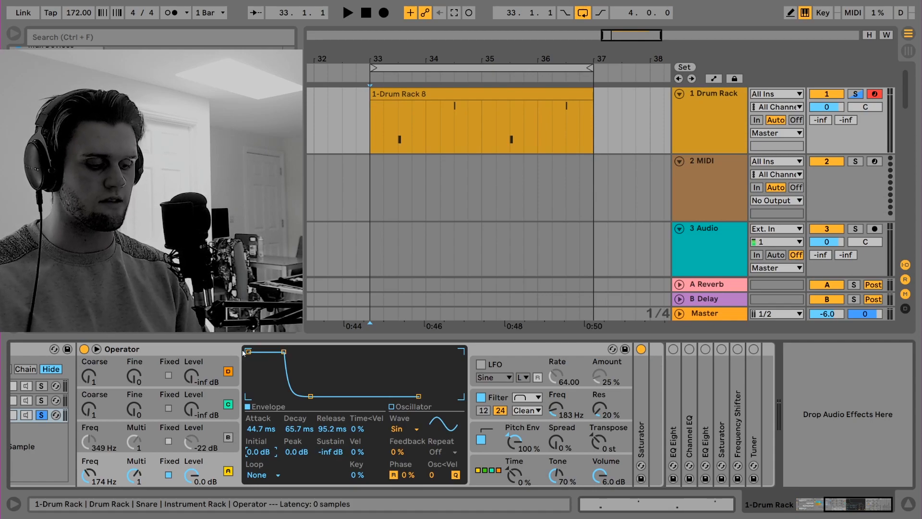
click(522, 427)
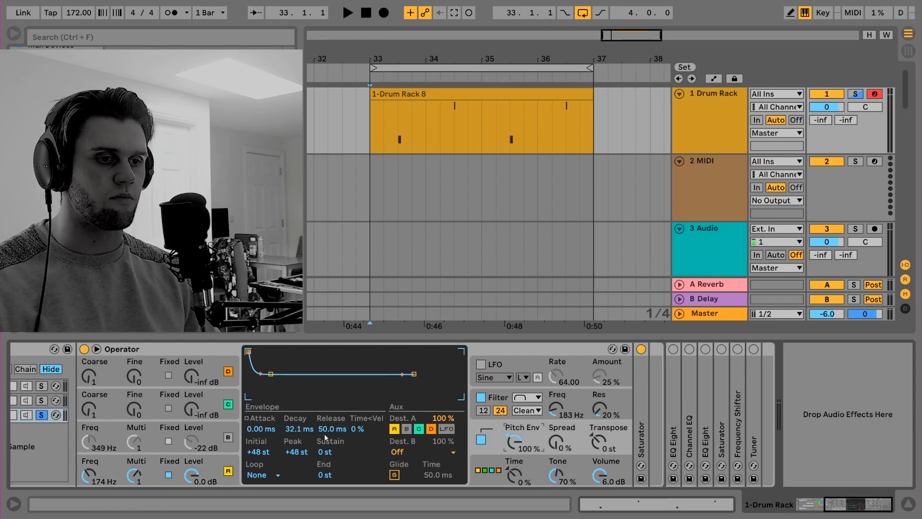
click(519, 409)
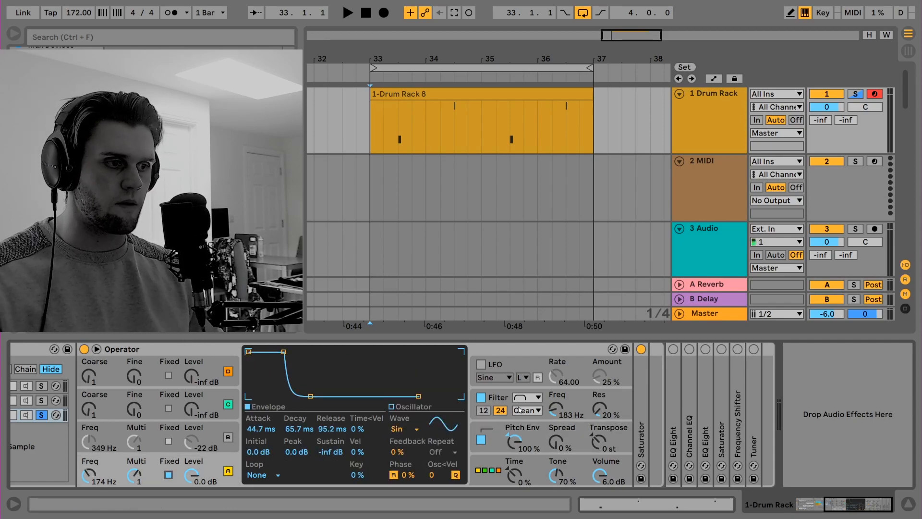
Show the third chain Operator's filter response and set the filter frequency to 174 Hz
click(566, 397)
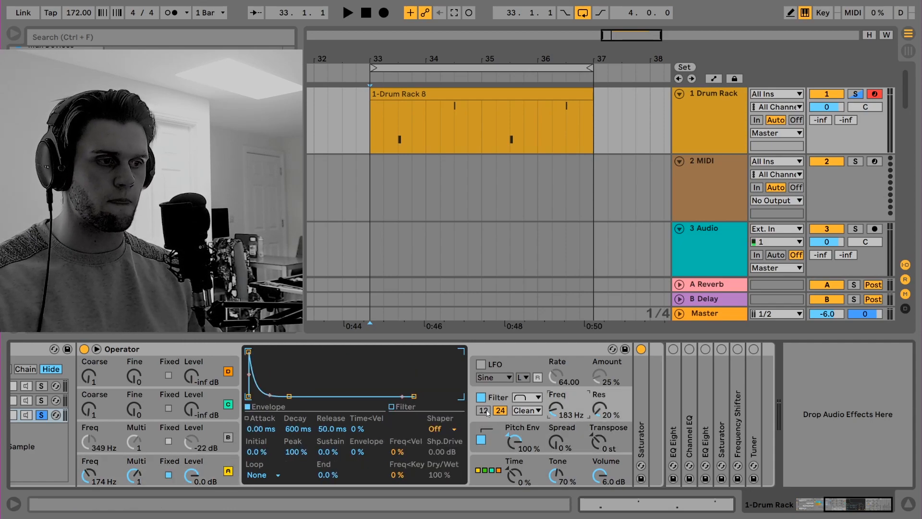
click(396, 408)
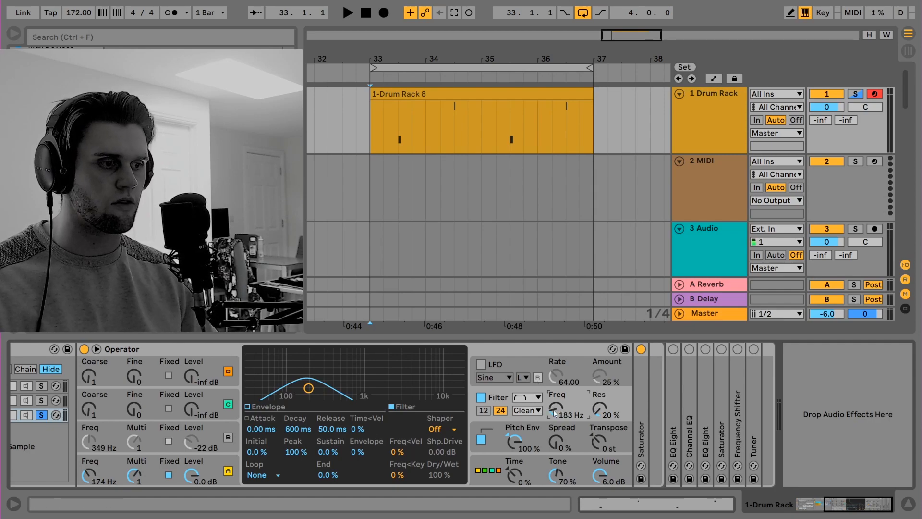
text(17)
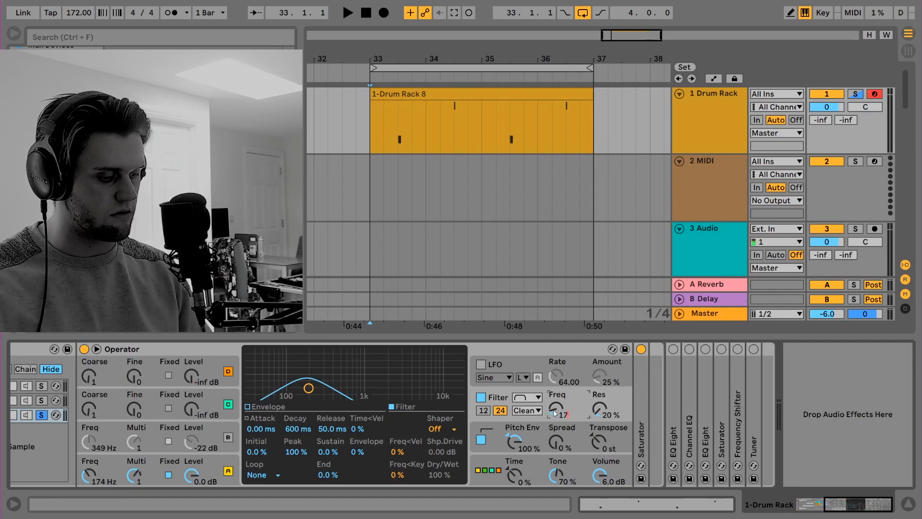
text(4)
key(Return)
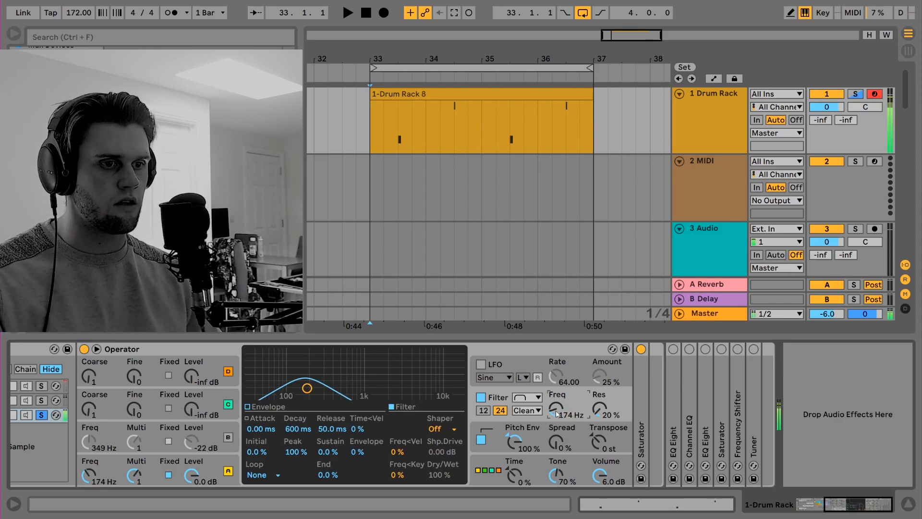
Check the filter resonance and audition the sound with the pitch envelope switched off and back on
click(605, 413)
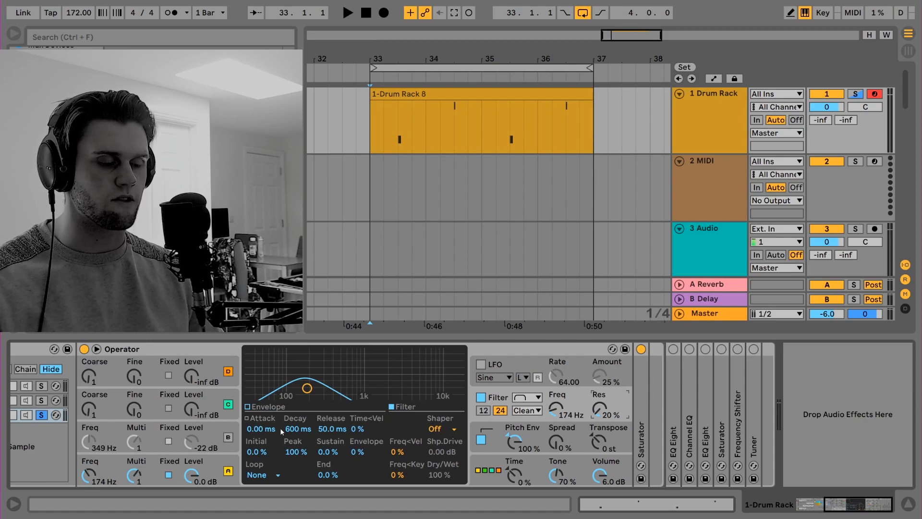
click(493, 448)
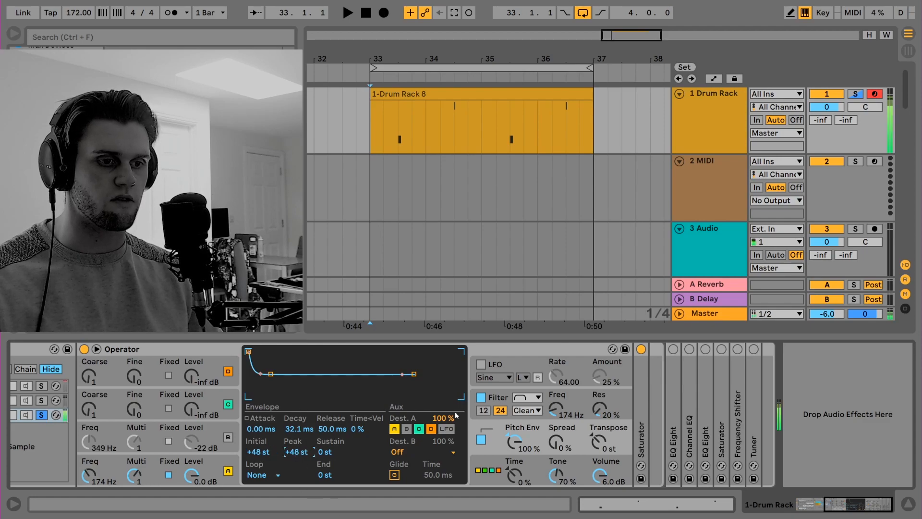
click(481, 440)
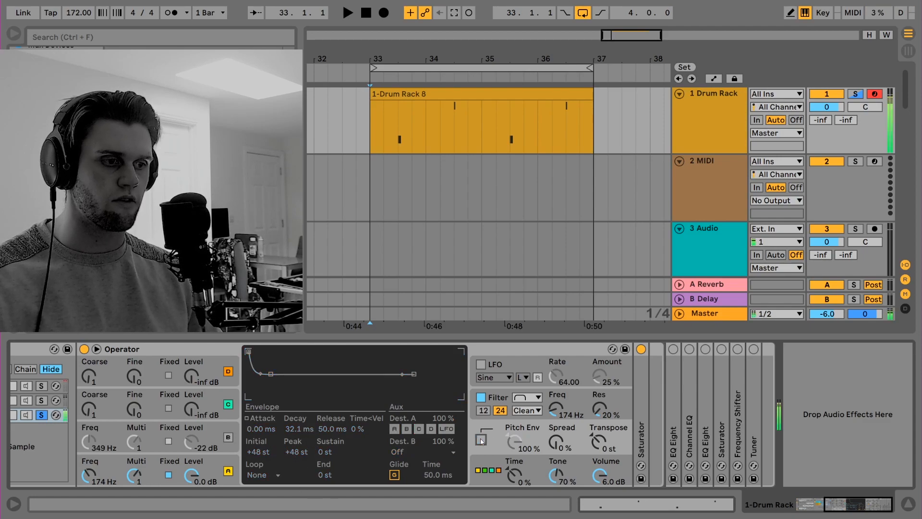
click(481, 440)
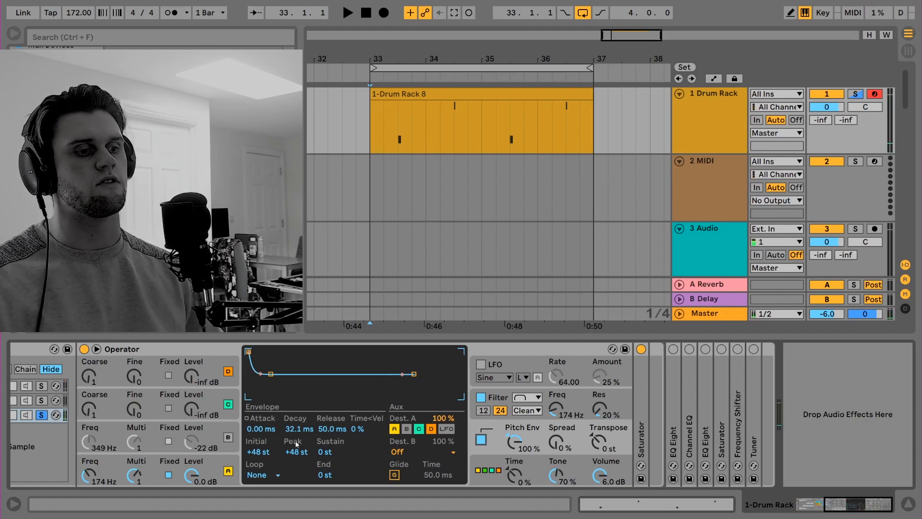
click(219, 464)
Expand the third chain's Saturator, review its curve type and Drive, and audition it by switching it off and back on
double_click(641, 408)
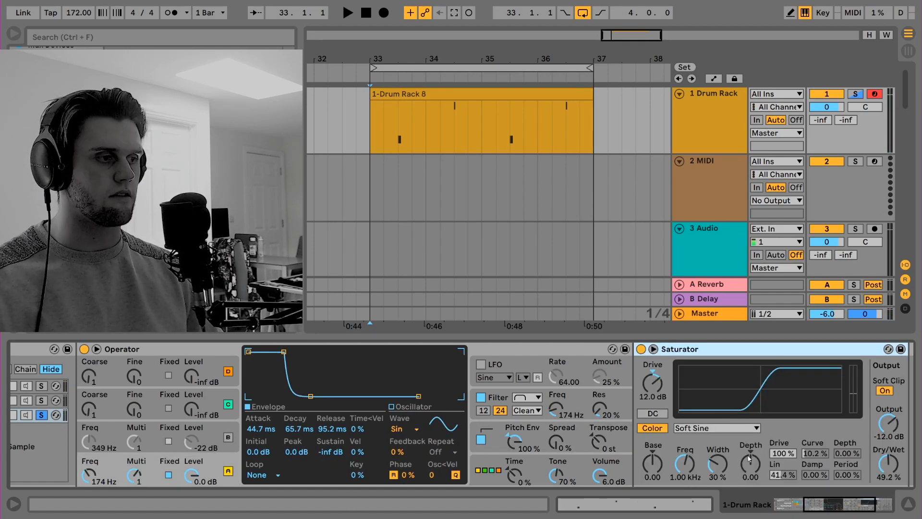
click(704, 429)
click(701, 448)
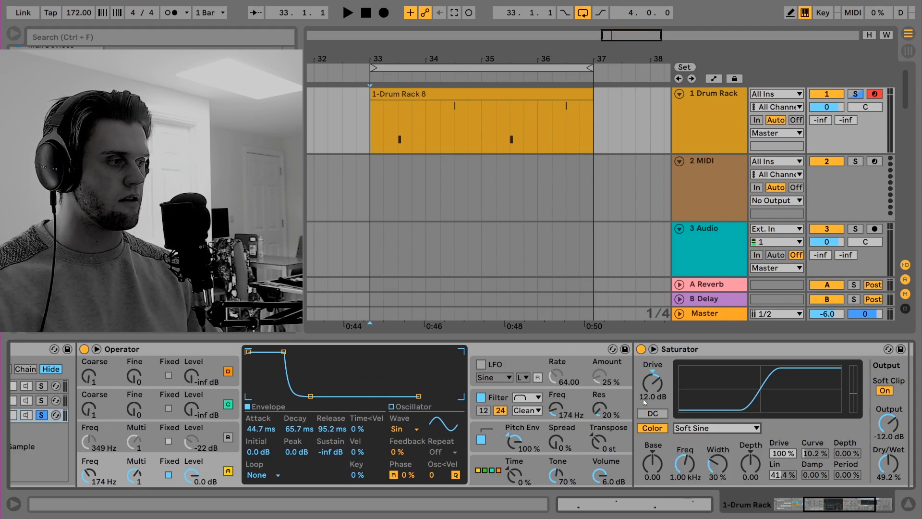
click(641, 350)
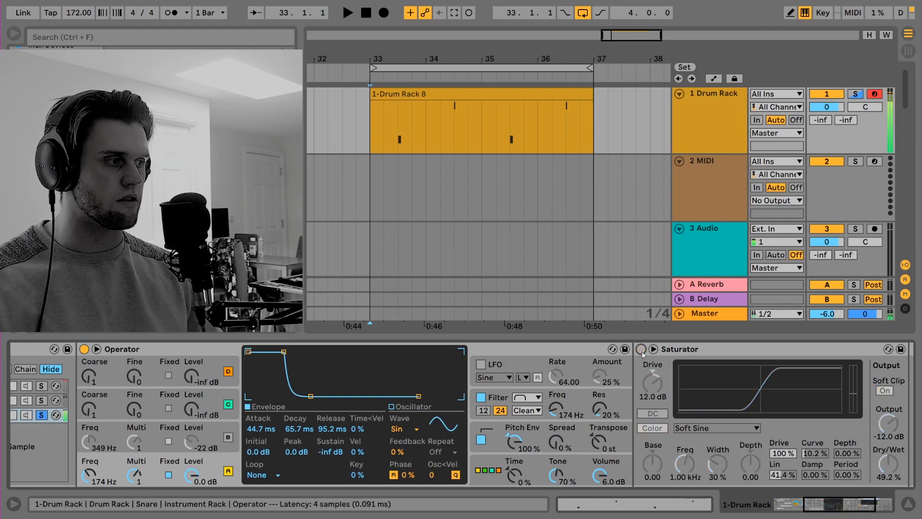
click(641, 351)
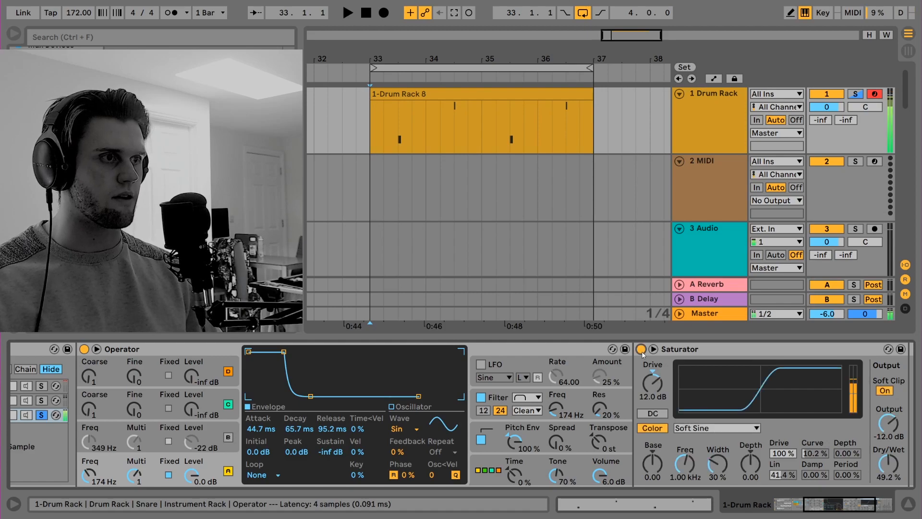
drag(811, 508, 824, 509)
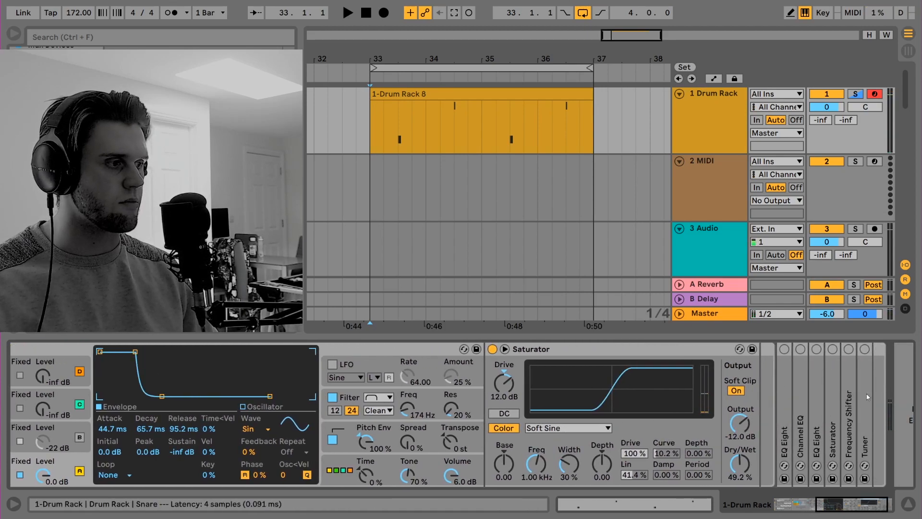
Solo the second Operator chain and show its oscillator A noise waveform in place of the envelope
drag(827, 503, 791, 503)
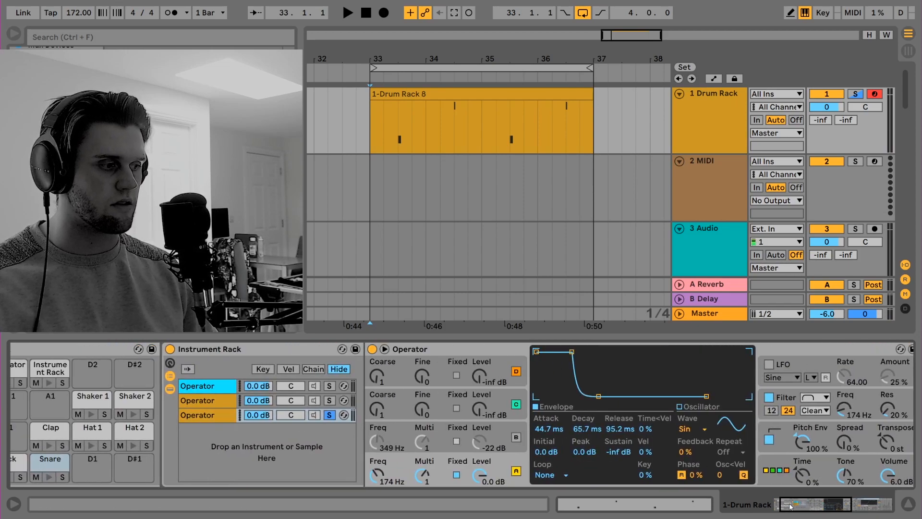
click(330, 400)
drag(443, 466, 286, 463)
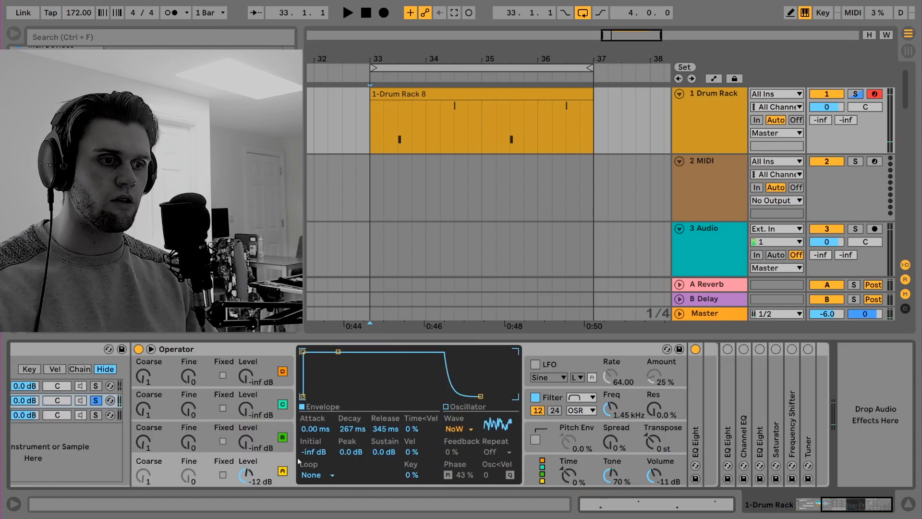
click(456, 429)
click(456, 427)
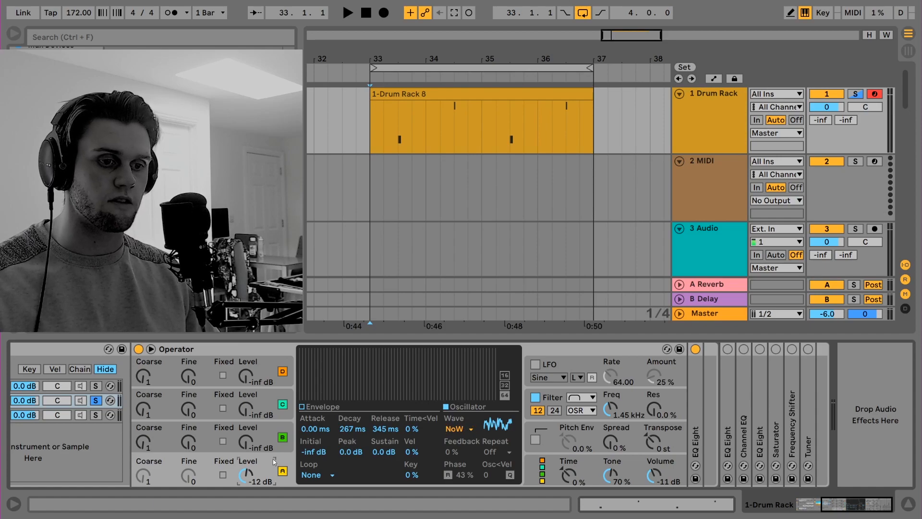
Examine the second chain Operator's filter response, filter drive and OSR circuit type, and check oscillator A's envelope Decay
click(621, 410)
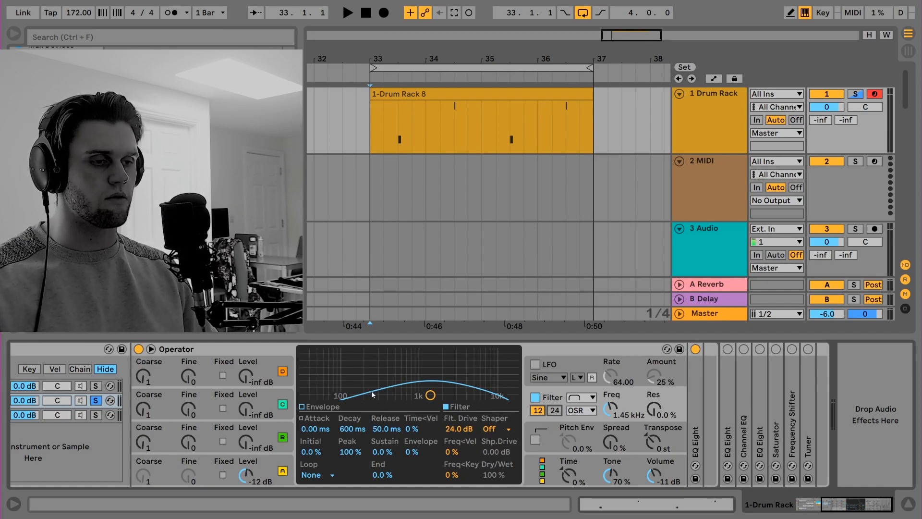
click(459, 428)
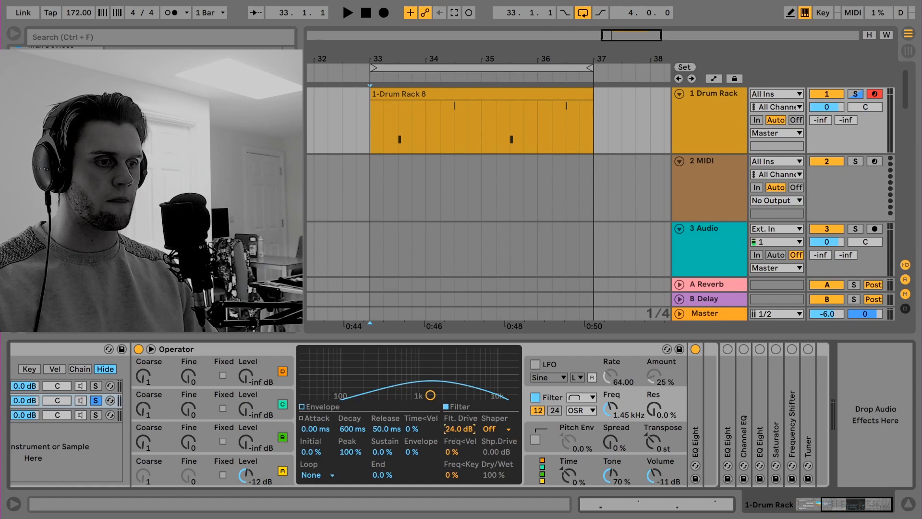
click(573, 410)
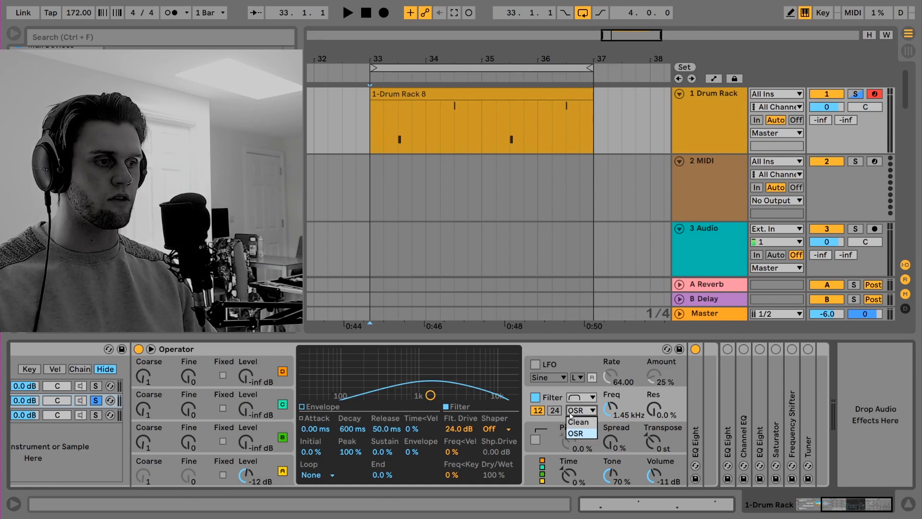
click(580, 434)
click(266, 456)
click(350, 428)
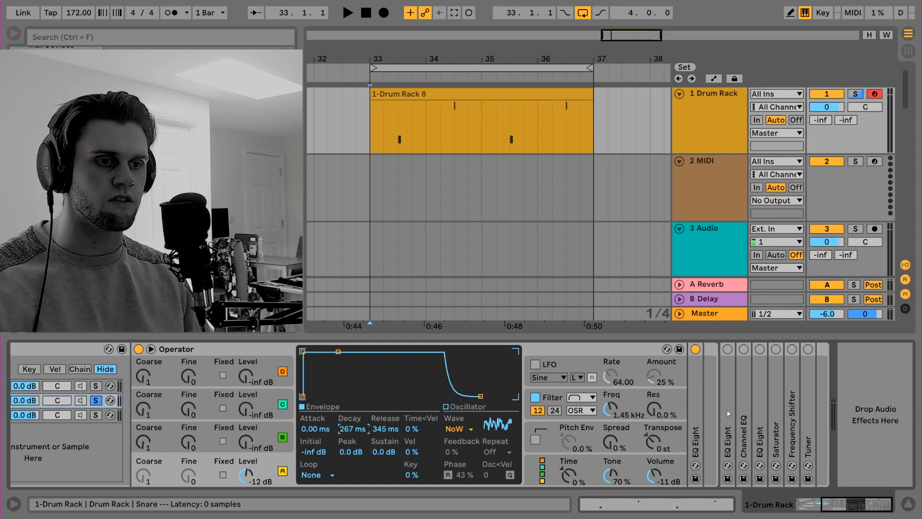
Collapse the Operator, unsolo the second chain, and switch on the first EQ Eight after the rack with its low cut at 102 Hz
scroll(595, 345, right, 5)
scroll(552, 347, left, 10)
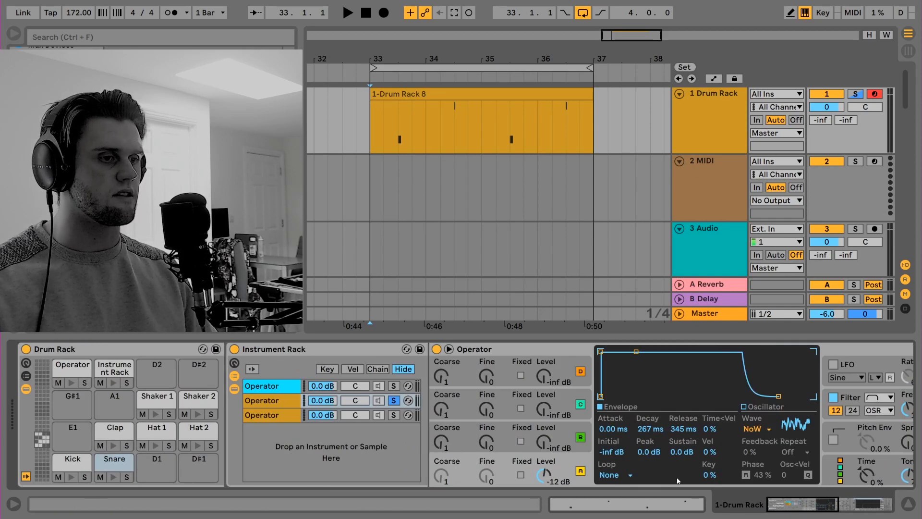
double_click(508, 351)
click(394, 401)
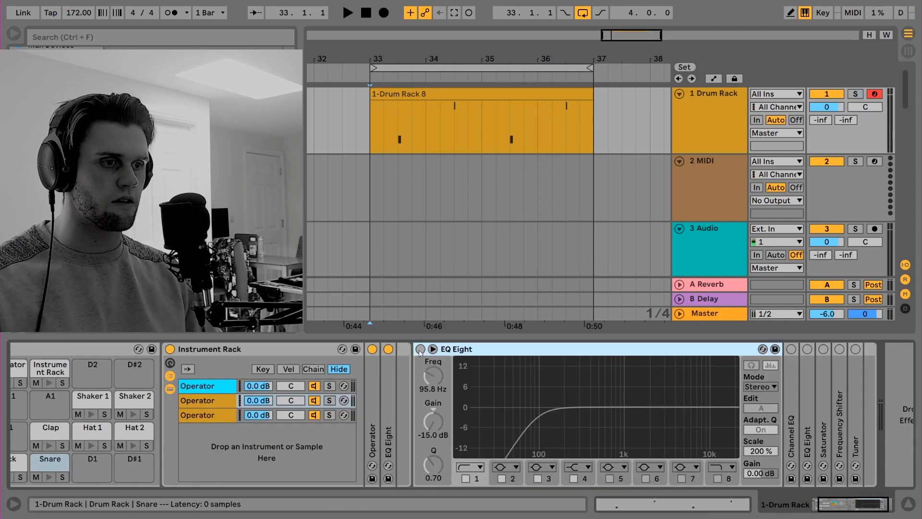
click(419, 349)
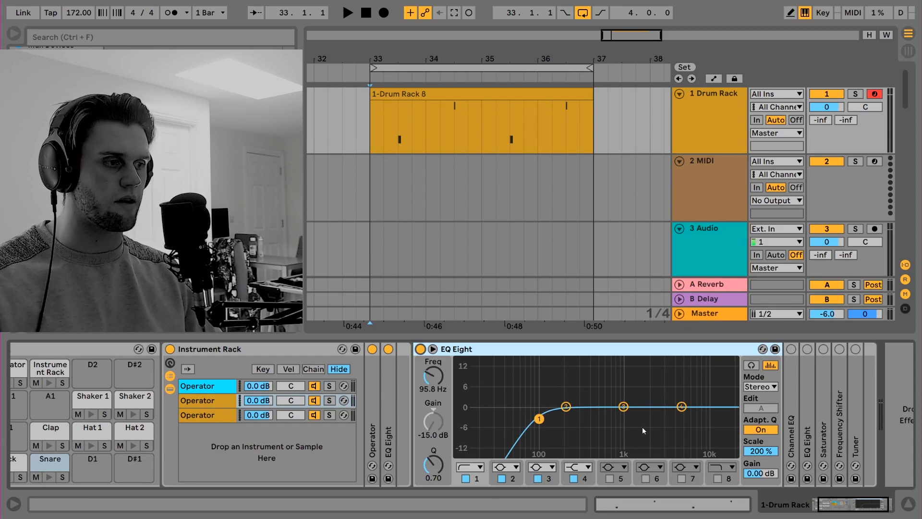
mouse_move(539, 419)
mouse_down()
mouse_move(456, 417)
mouse_move(542, 419)
mouse_up()
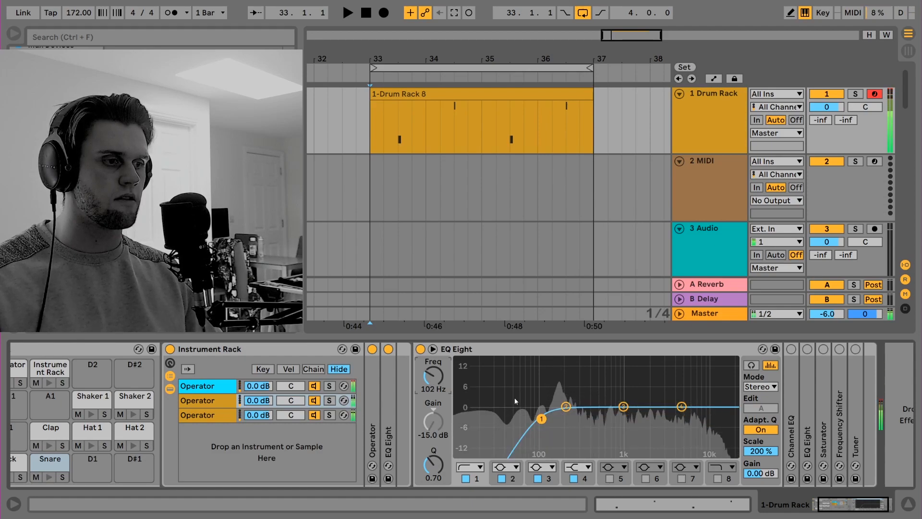
Switch on and expand the Channel EQ and the EQ Eight after it, and review the Channel EQ's low-cut switch
scroll(488, 395, right, 2)
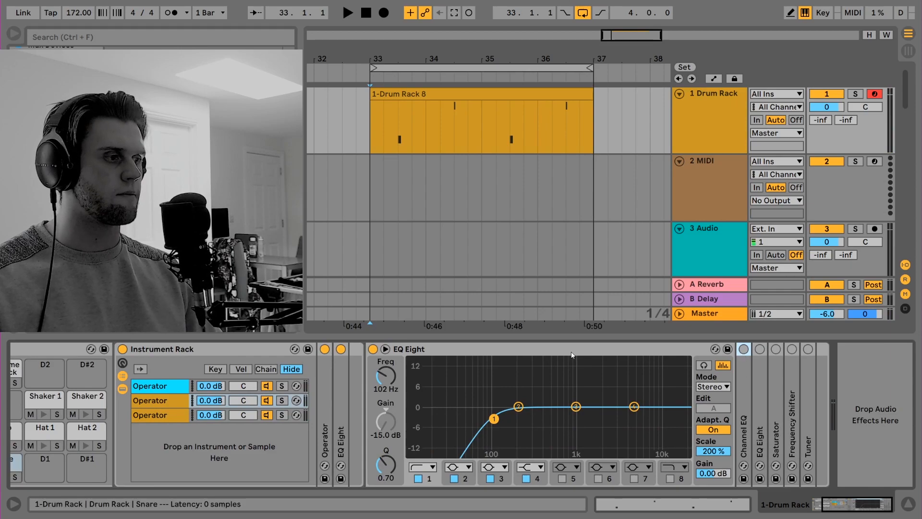
double_click(431, 349)
double_click(385, 350)
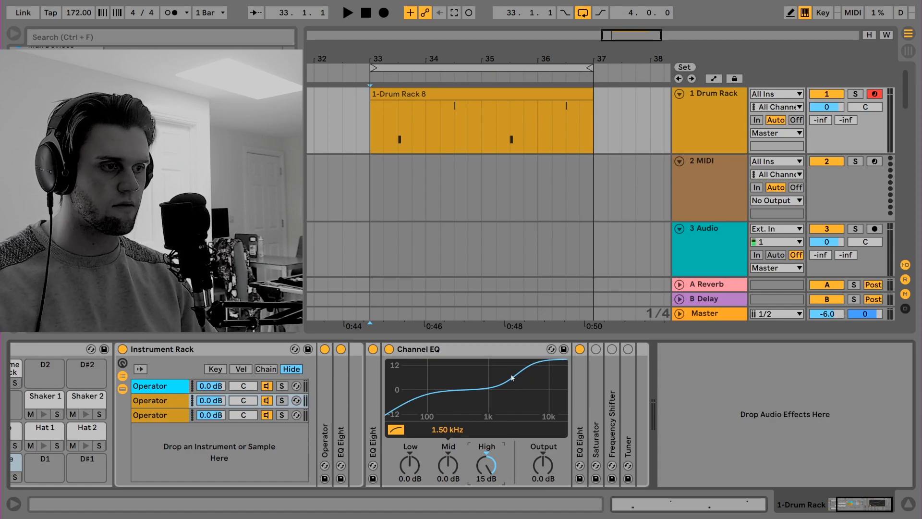
double_click(580, 394)
click(855, 503)
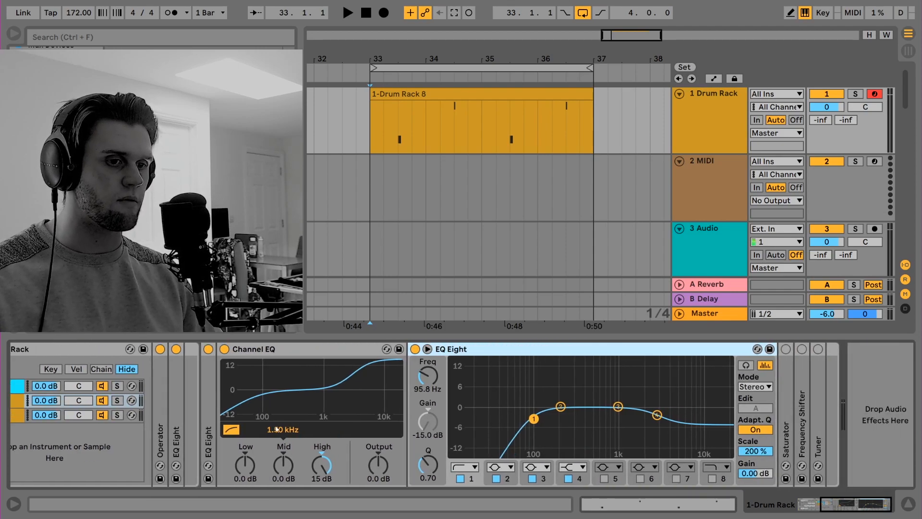
click(231, 432)
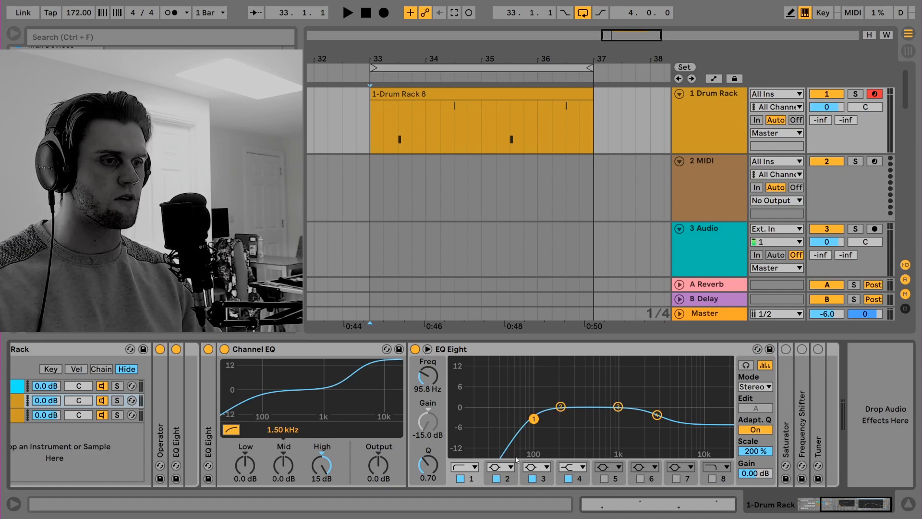
Audition the snare with the EQ Eight after the Channel EQ switched off and back on, and check its band 8
key(a)
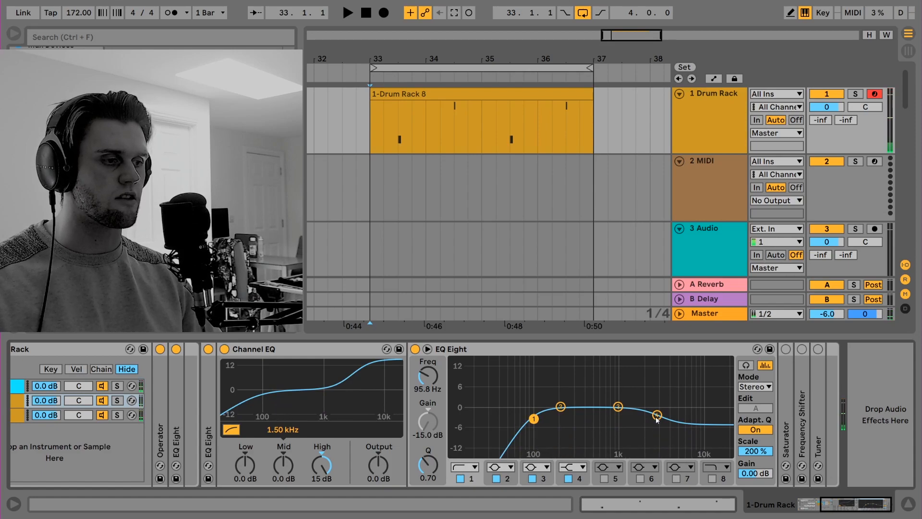
click(415, 349)
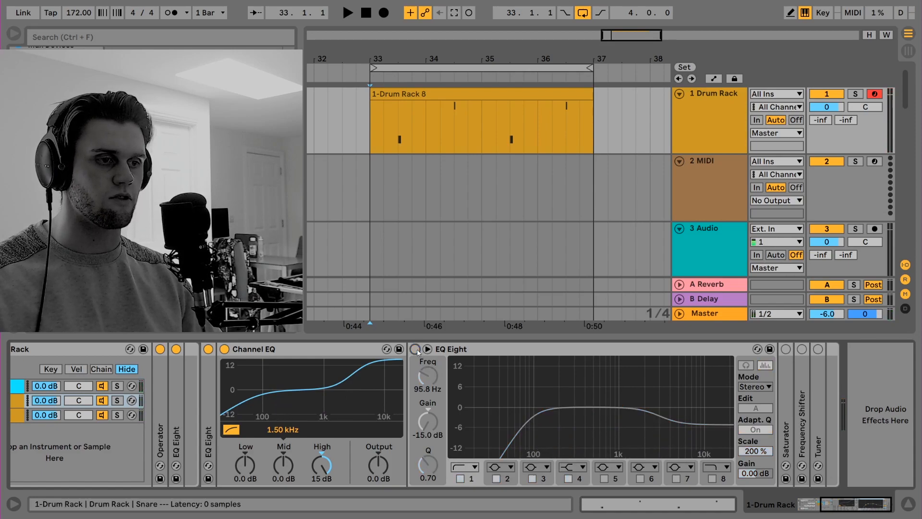
key(a)
click(415, 349)
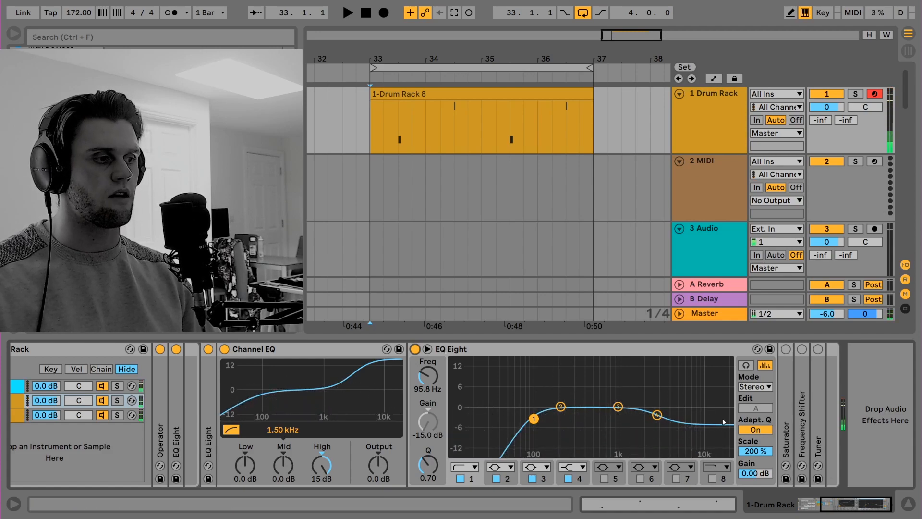
click(712, 483)
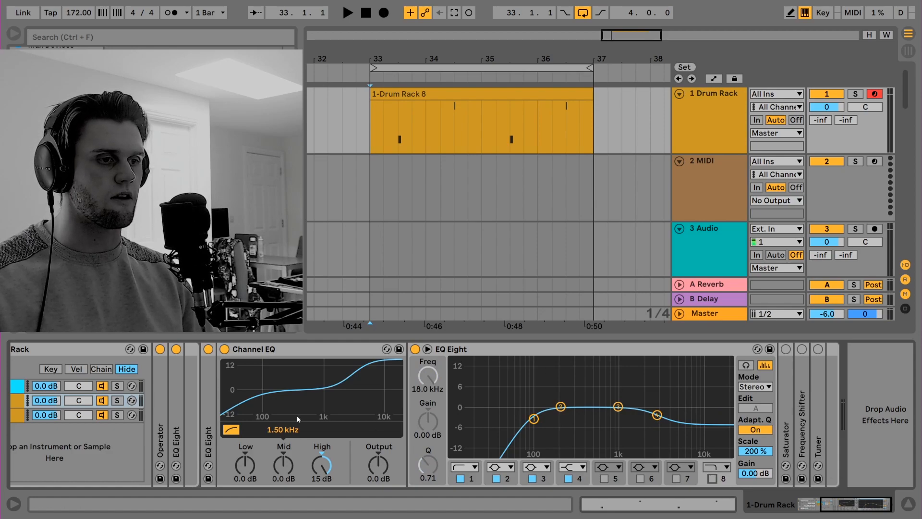
Collapse the EQ Eight, and switch on and expand the Saturator, keeping its Analog Clip curve type
double_click(514, 350)
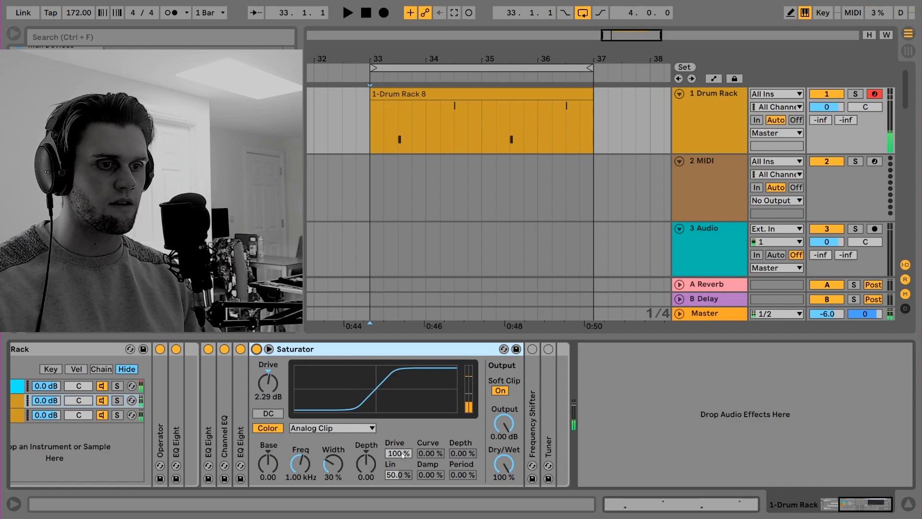
click(336, 428)
click(335, 437)
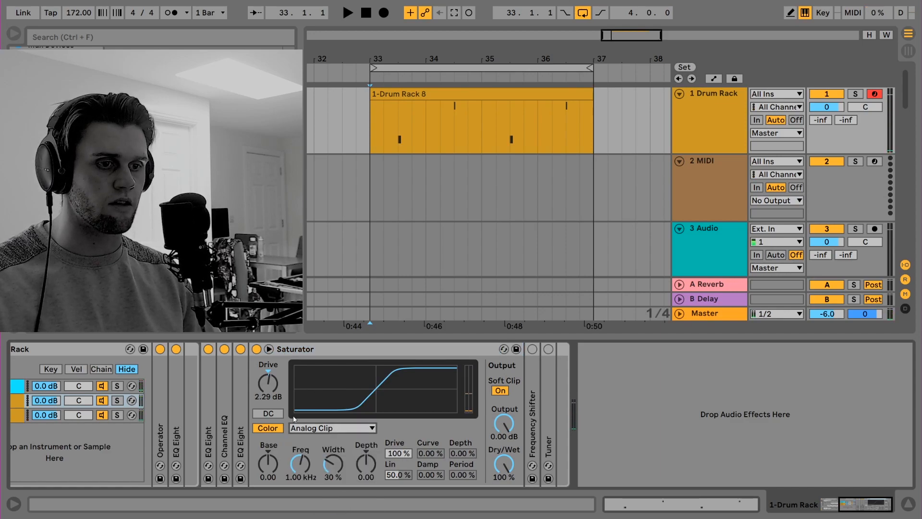
Collapse the Saturator, remove the Frequency Shifter and Tuner, and briefly recheck the noise layer's Operator
double_click(414, 350)
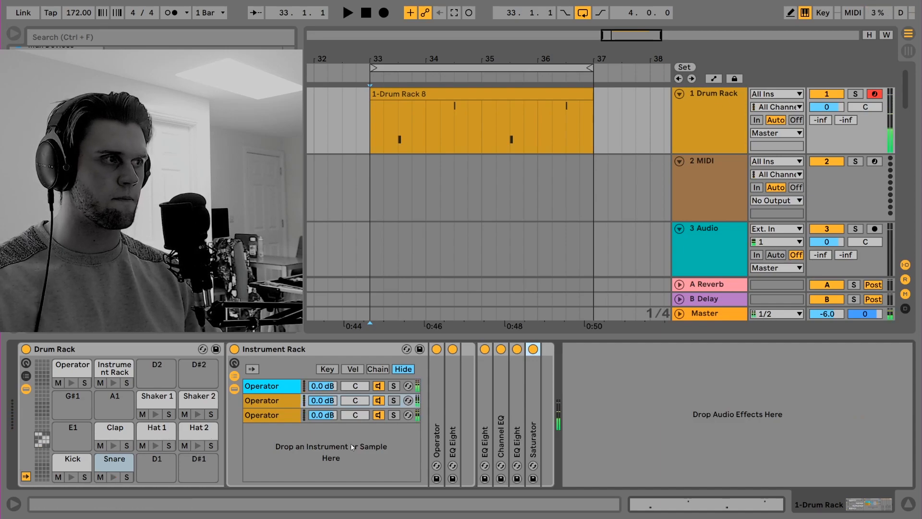
click(273, 415)
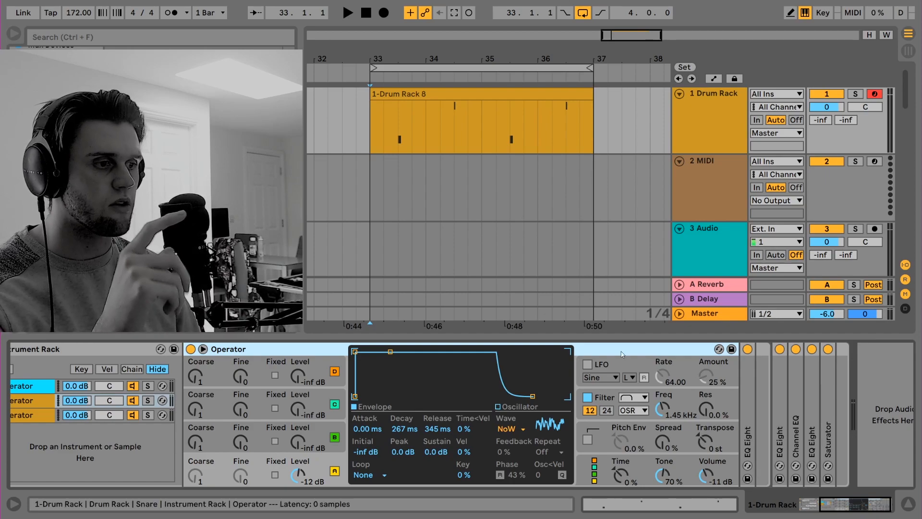
double_click(591, 352)
click(860, 506)
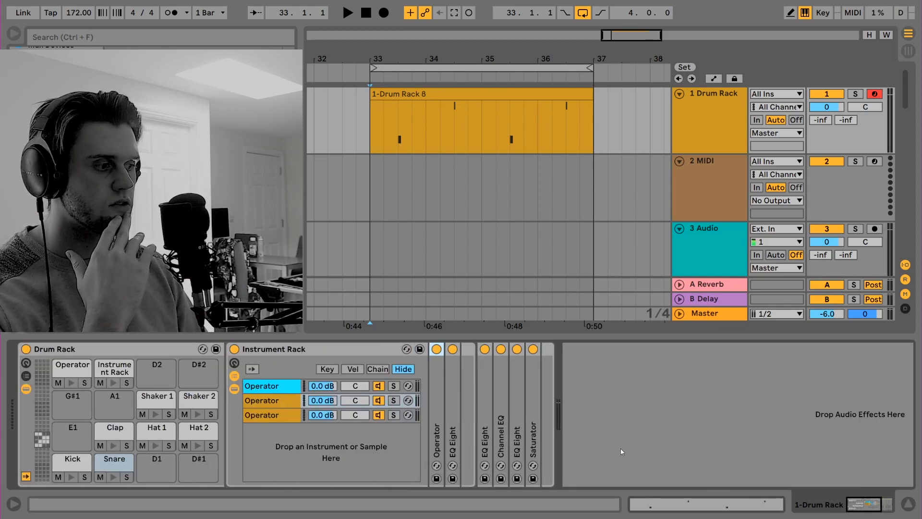
Open the Clap pad, audition it, and solo the first instrument chain in its rack
click(113, 429)
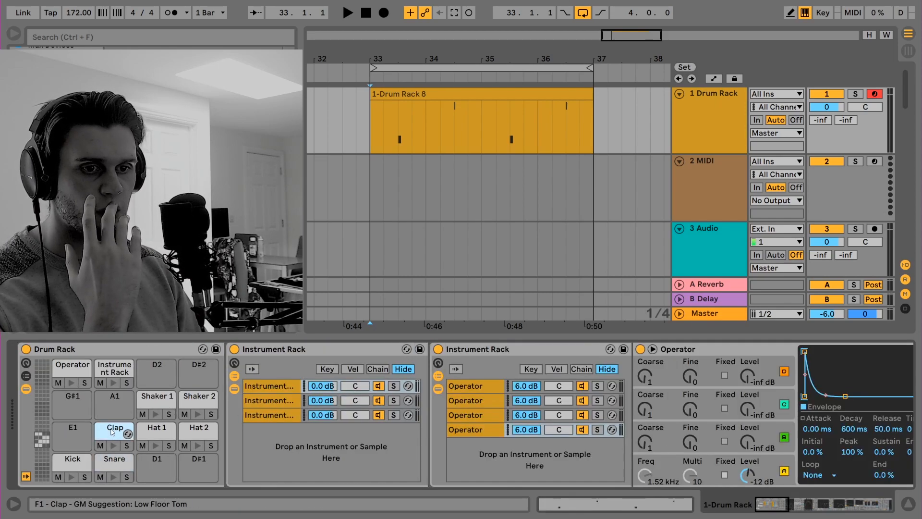
key(f)
key(f)
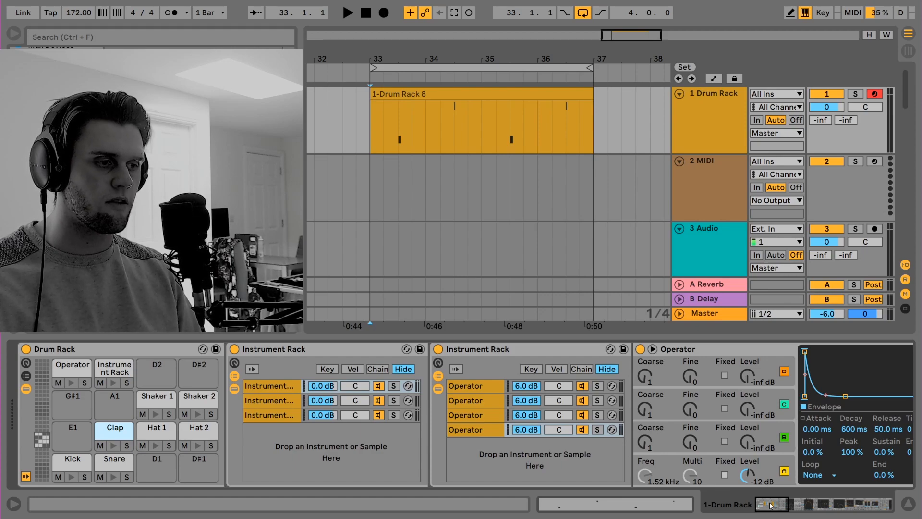
click(269, 387)
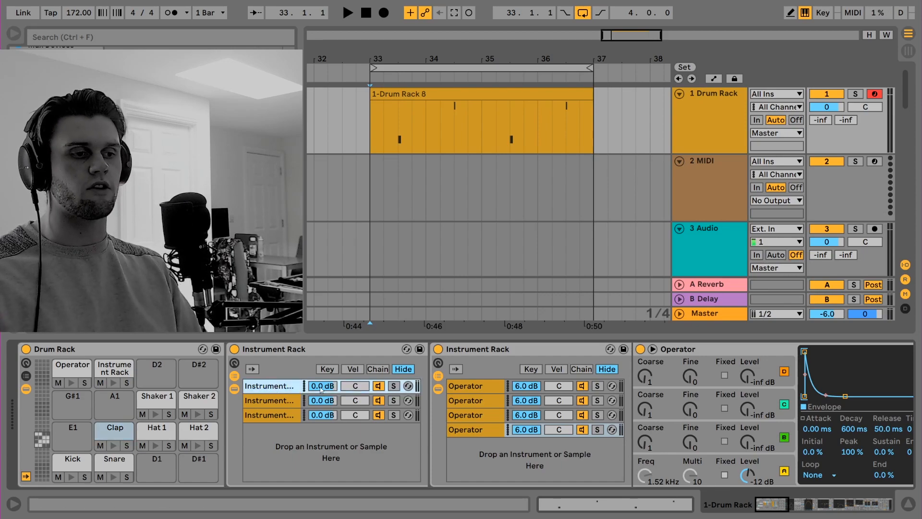
drag(772, 507, 738, 504)
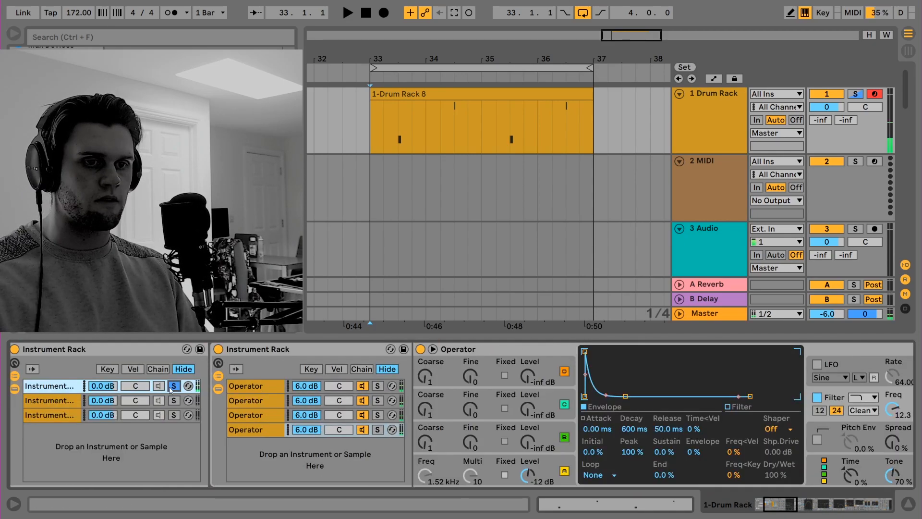
Browse the first three Operator chains of the clap's nested rack and show the first one's oscillator waveform
click(258, 390)
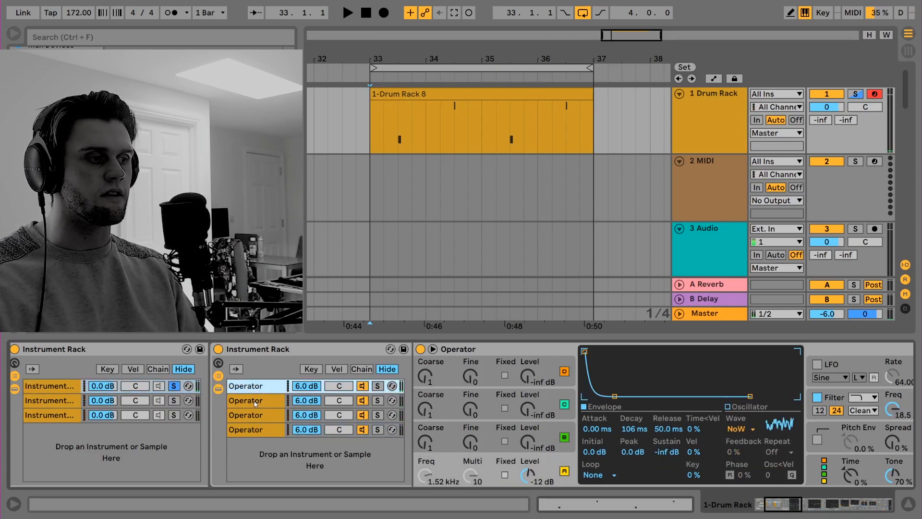
click(255, 403)
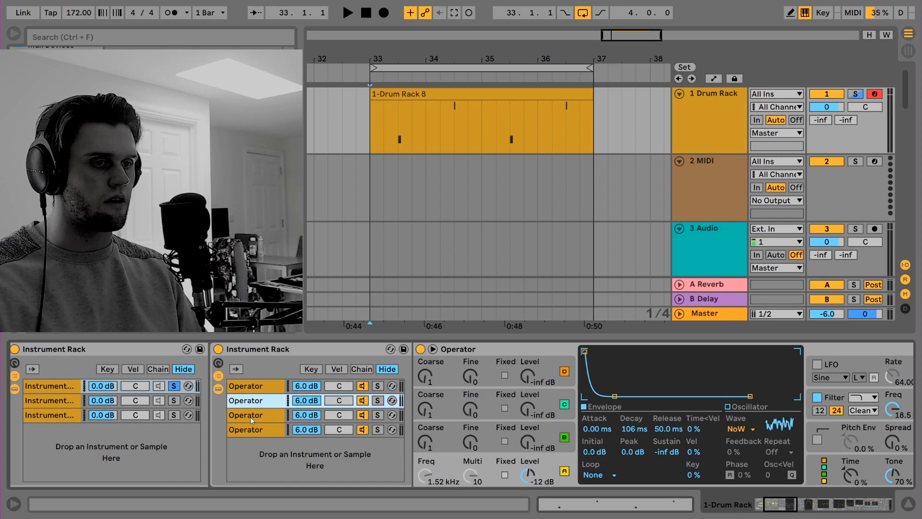
click(250, 416)
click(256, 385)
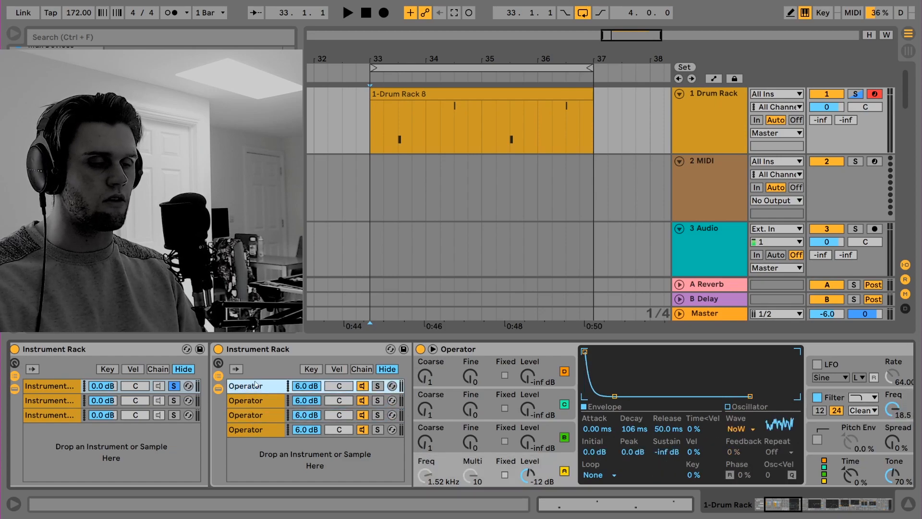
click(773, 430)
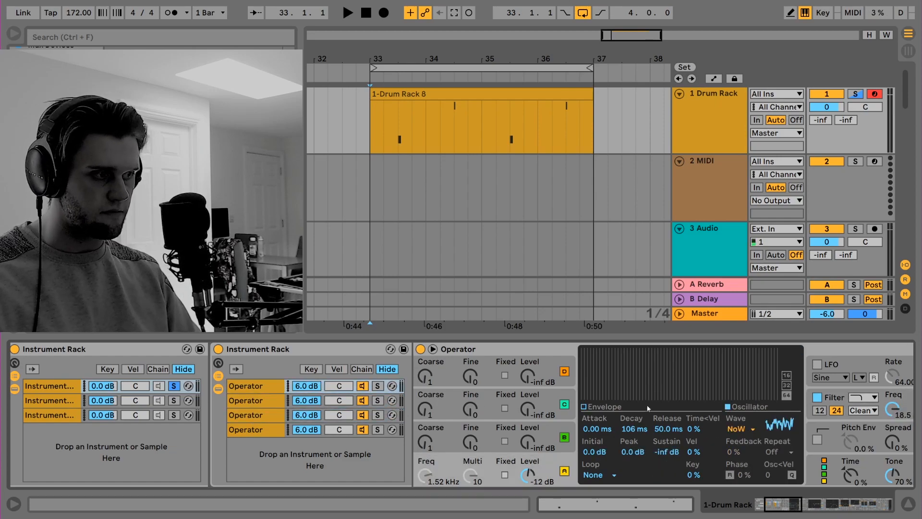
Compare the remaining nested Operator chains with the first one and show its oscillator A level and envelope
click(262, 401)
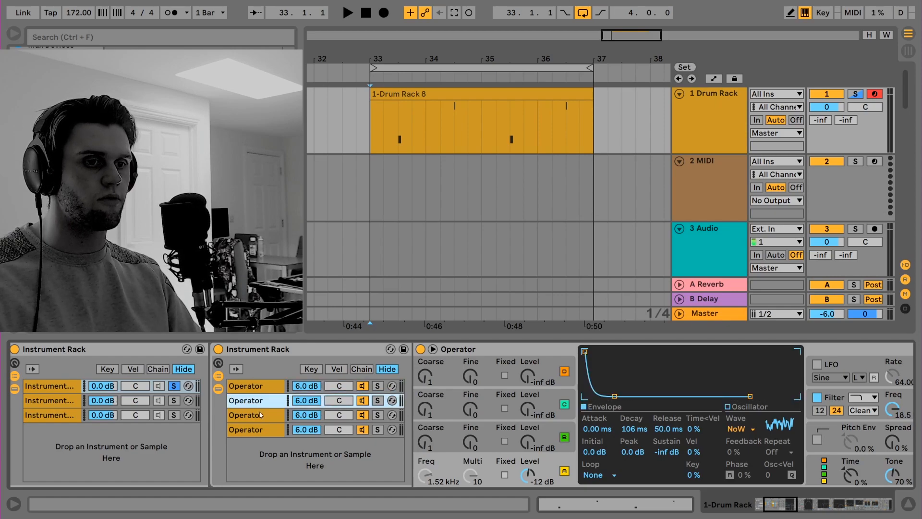
click(259, 414)
click(263, 430)
click(263, 386)
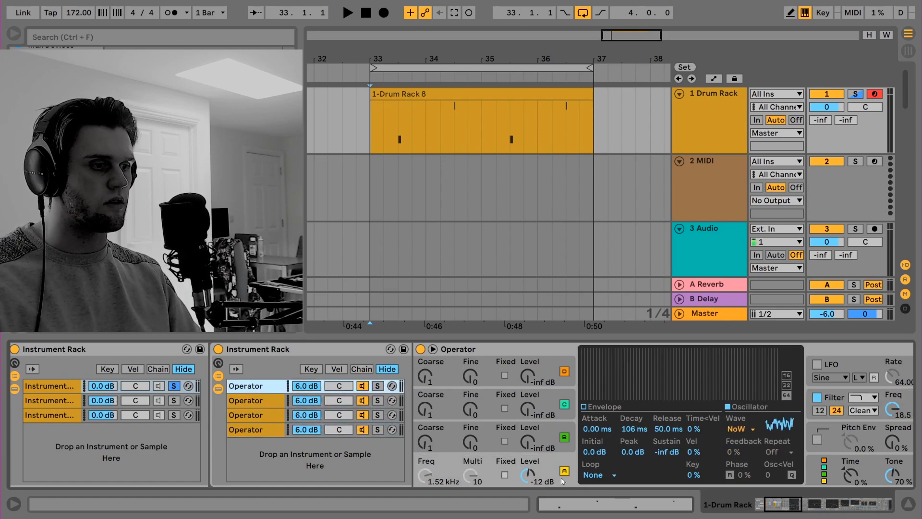
click(534, 480)
click(587, 419)
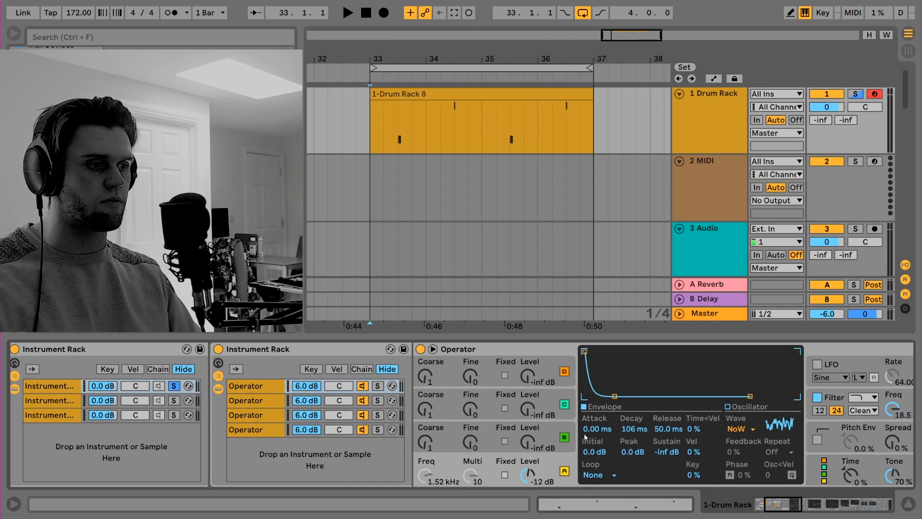
Try a 646 ms attack on the first Operator's oscillator A envelope, then restore it to 0.00 ms
click(587, 429)
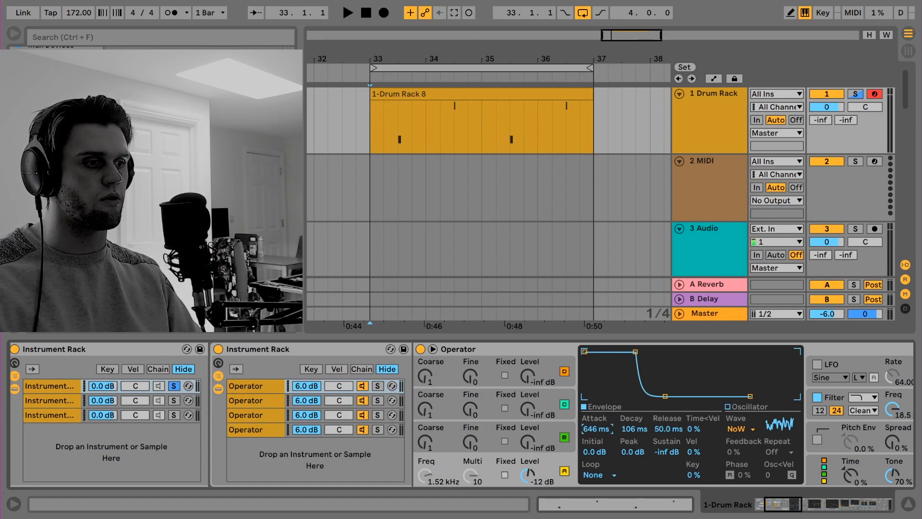
click(632, 429)
Examine the EQ Eight following the first Operator against the EQ further down the clap's device chain
drag(778, 503, 820, 503)
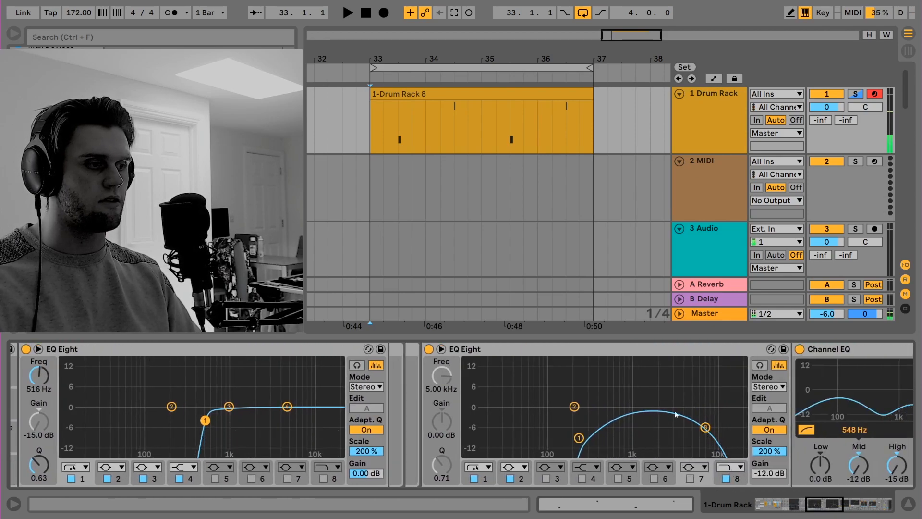
drag(824, 502, 803, 503)
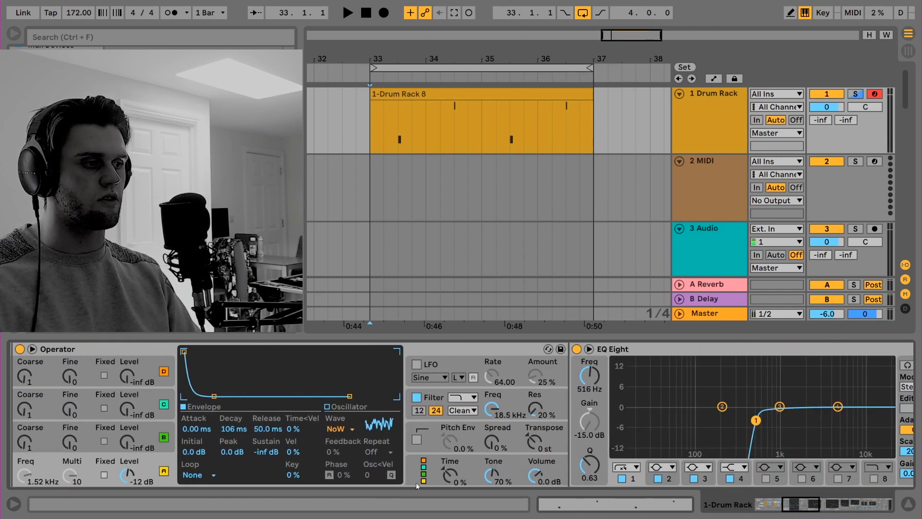
click(447, 350)
click(673, 351)
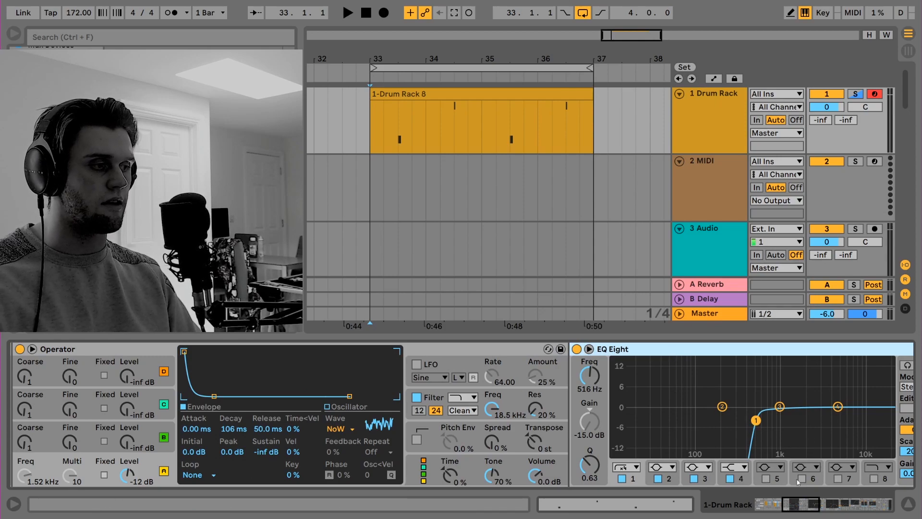
drag(805, 503, 793, 506)
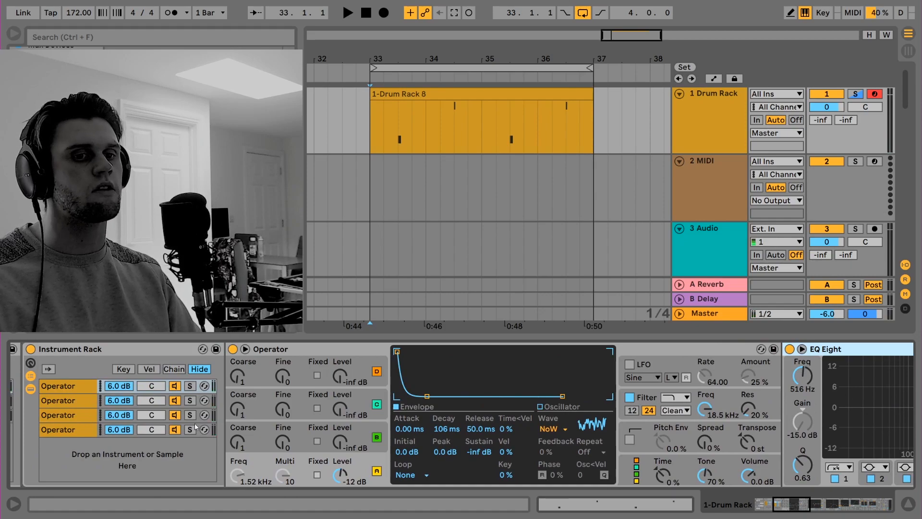
Go through the second, third and fourth Operator chains of the nested rack and show the fourth one's Echo
click(65, 401)
click(59, 415)
click(58, 429)
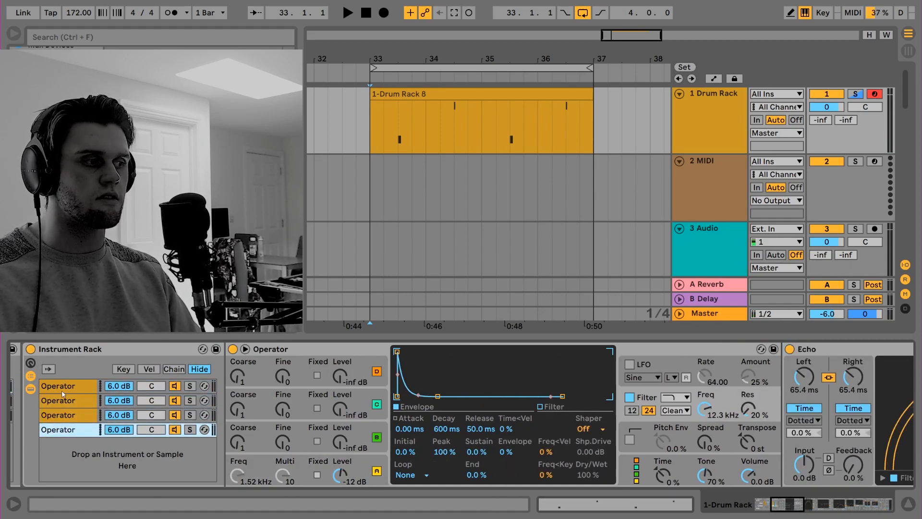
drag(776, 510, 794, 509)
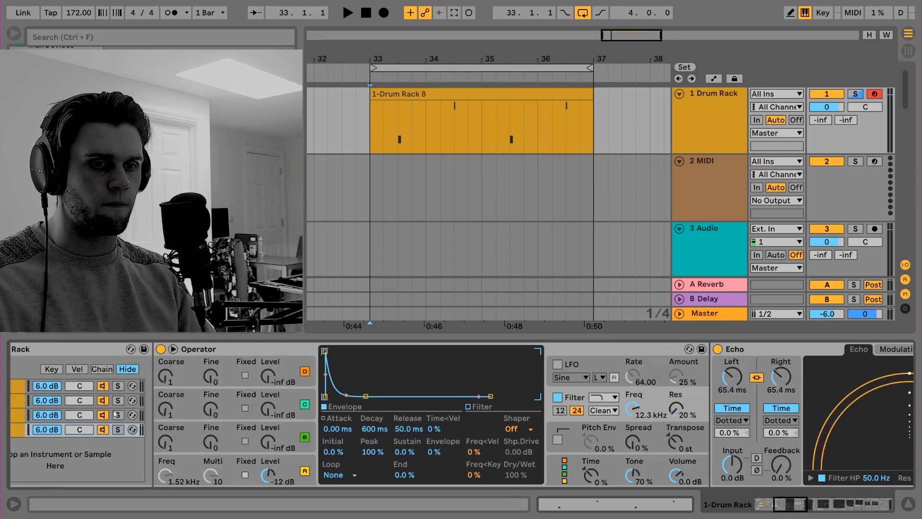
Solo the first and fourth Operator chains alternately to compare their sound, and inspect the Echo delay times of the third and fourth
click(117, 386)
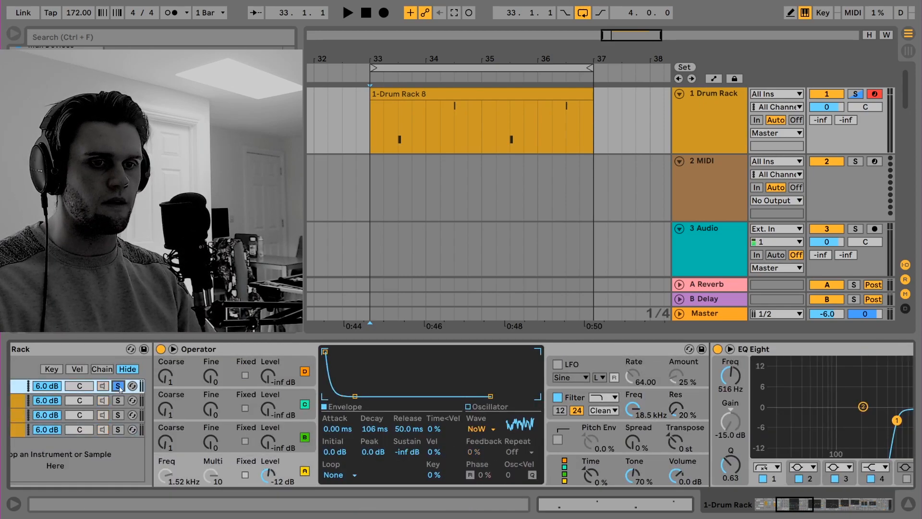
click(118, 430)
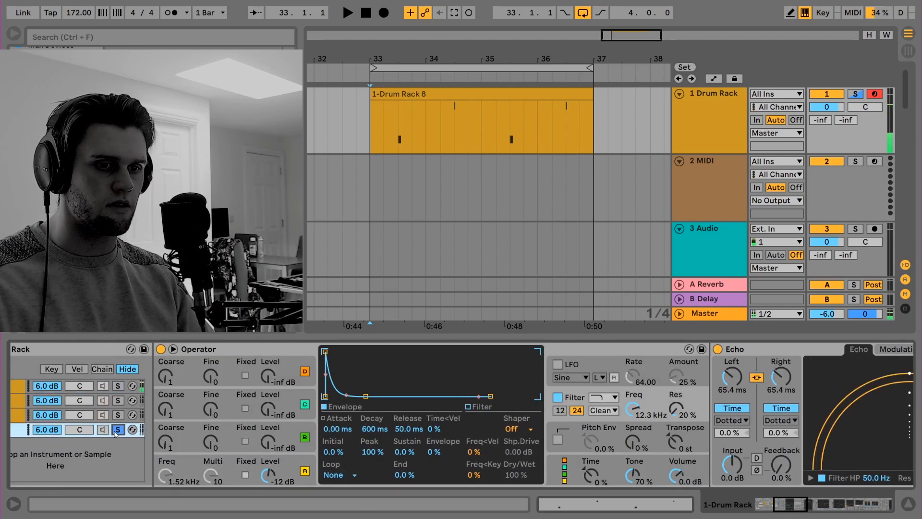
click(118, 388)
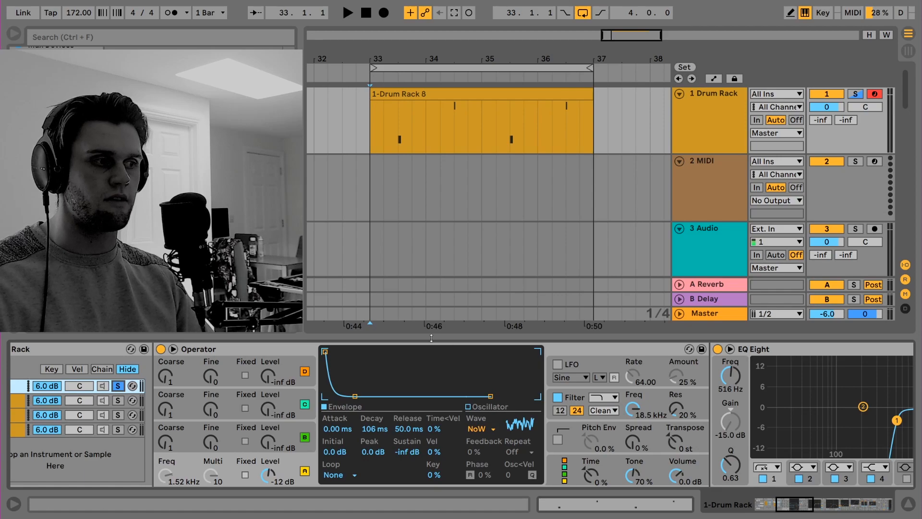
click(117, 429)
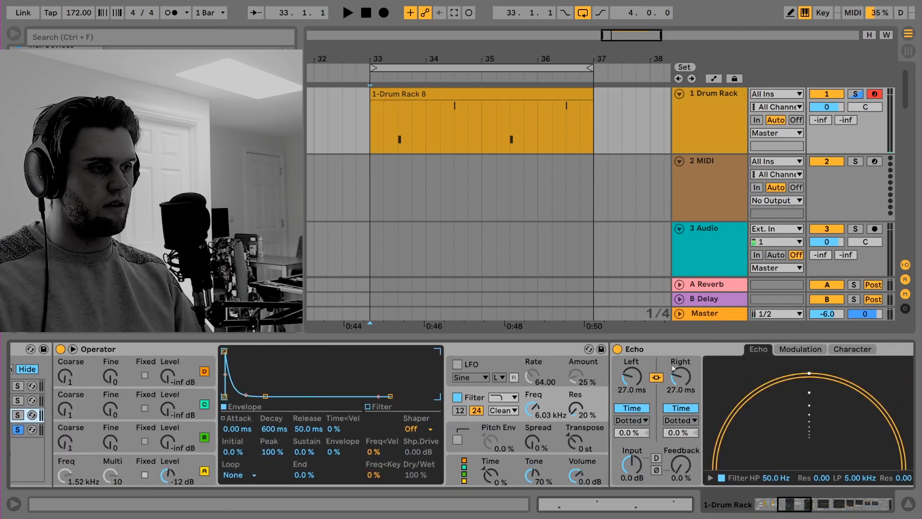
click(682, 377)
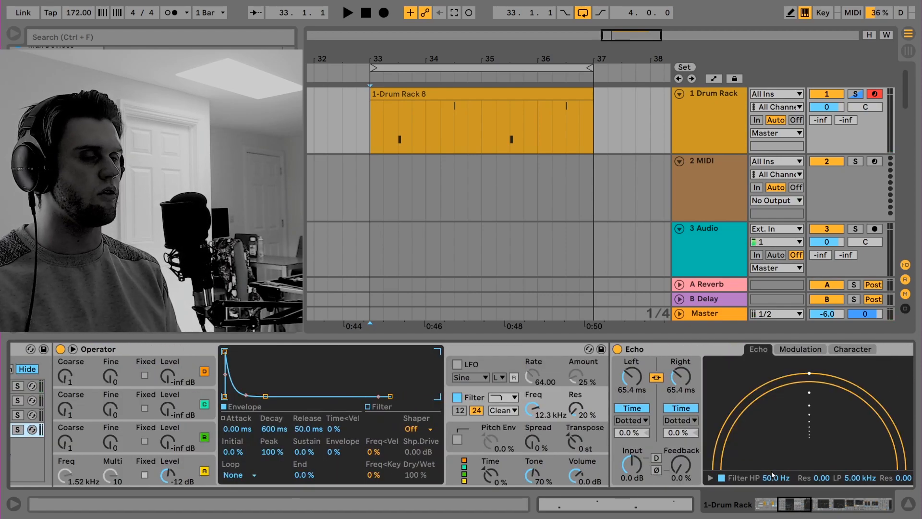
Return to the clap's racks and flip repeatedly through the second, third and fourth nested Operator chains
drag(789, 503, 761, 503)
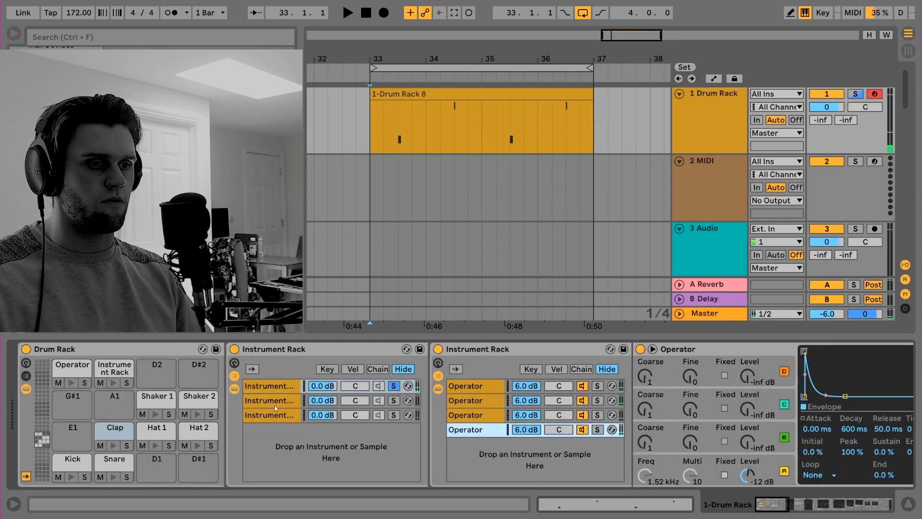
click(414, 413)
click(474, 400)
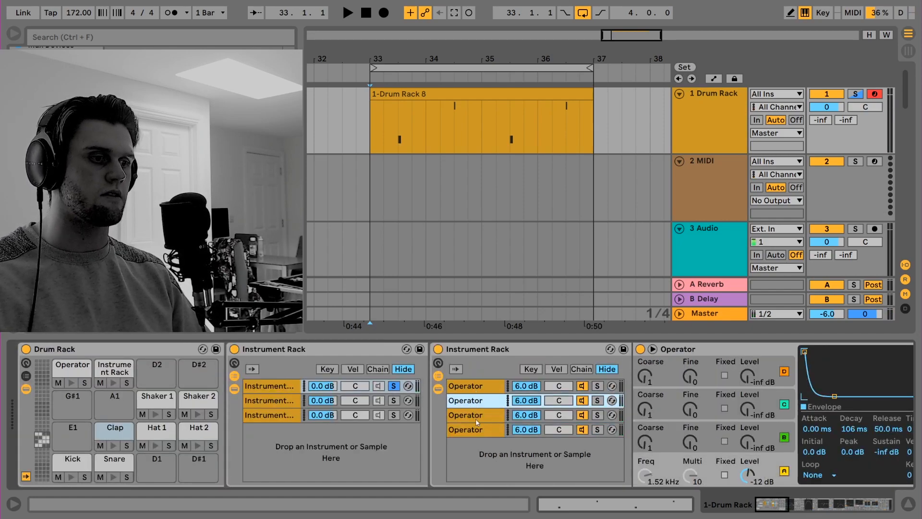
click(476, 415)
click(475, 429)
click(476, 400)
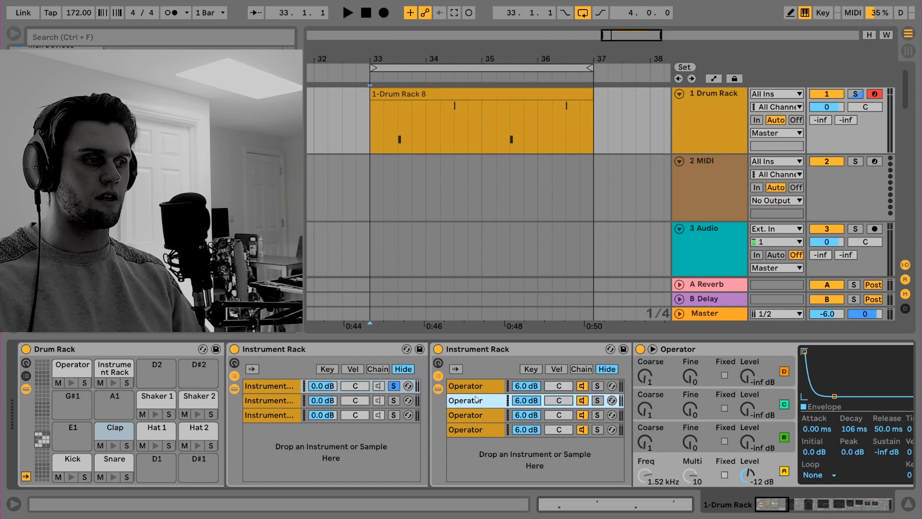
click(482, 417)
click(474, 429)
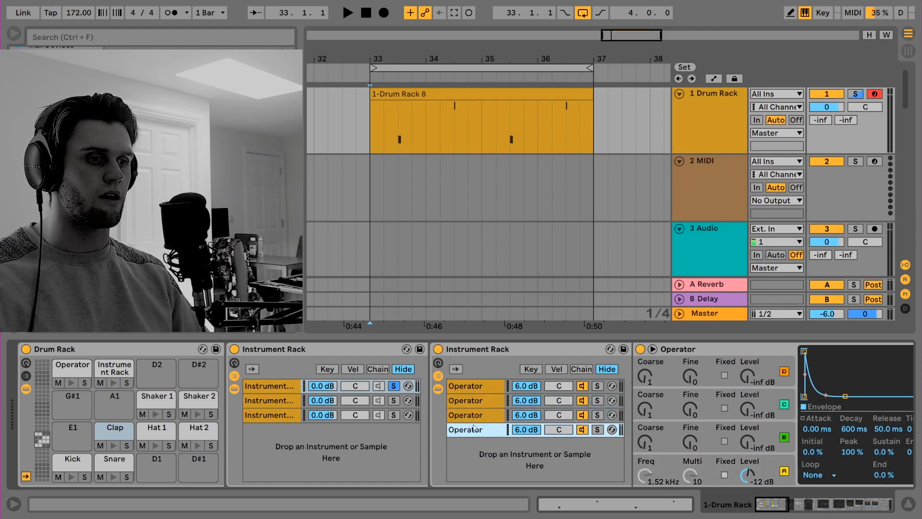
Audition the clap rack's second and third instrument chains by soloing each in turn
click(272, 390)
click(271, 400)
click(394, 401)
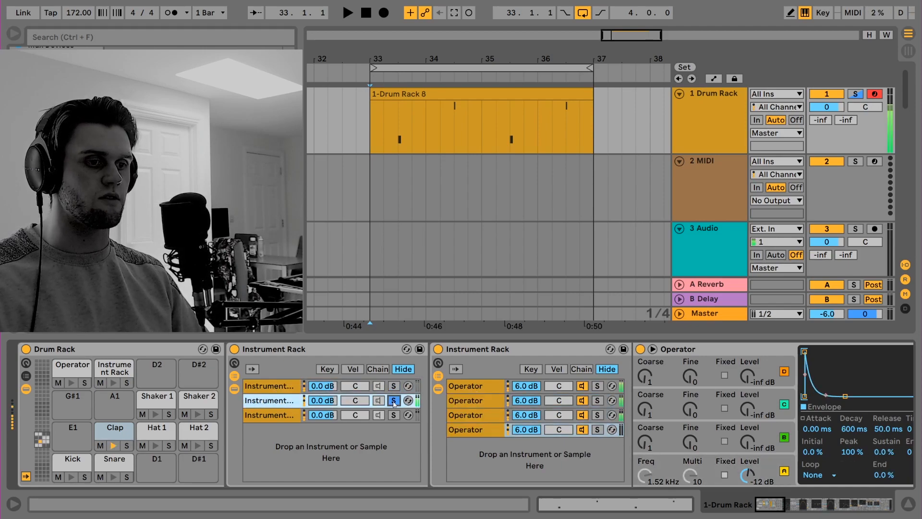
click(394, 415)
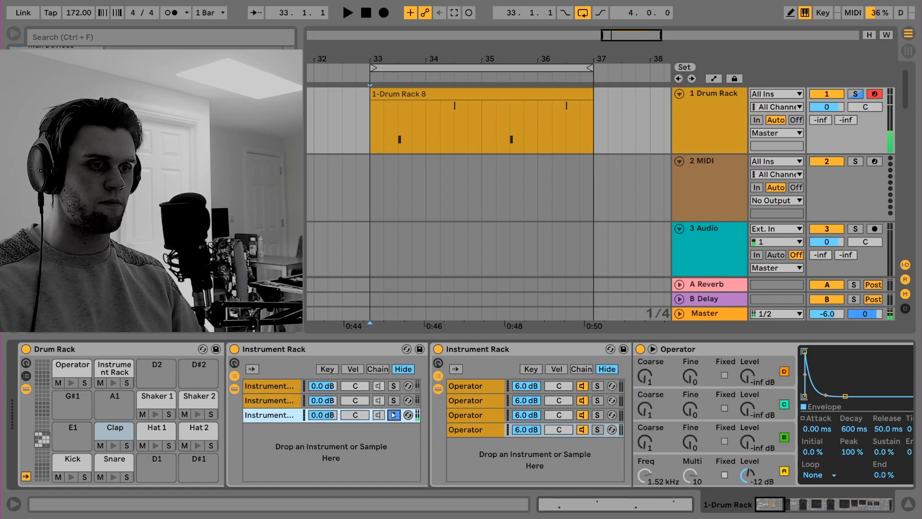
Collapse the nested Instrument Rack and show the Echo delay time of the clap's third instrument chain
mouse_move(766, 506)
mouse_down()
mouse_move(807, 505)
mouse_move(763, 506)
mouse_up()
click(280, 402)
click(264, 415)
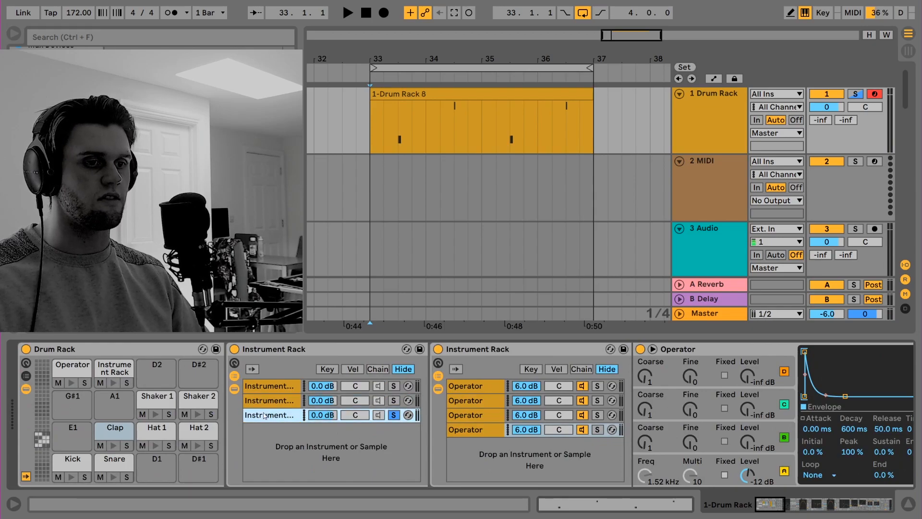
mouse_move(771, 504)
mouse_down()
mouse_move(789, 504)
mouse_move(758, 502)
mouse_up()
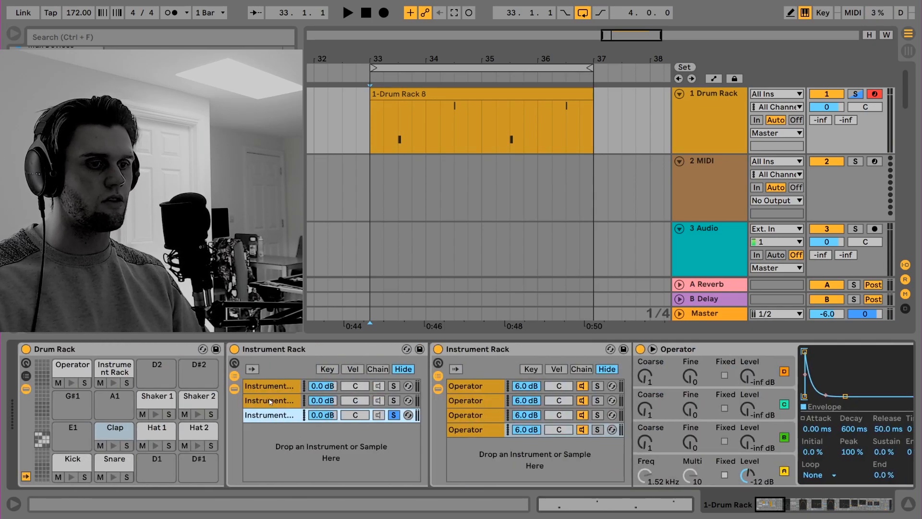
double_click(465, 350)
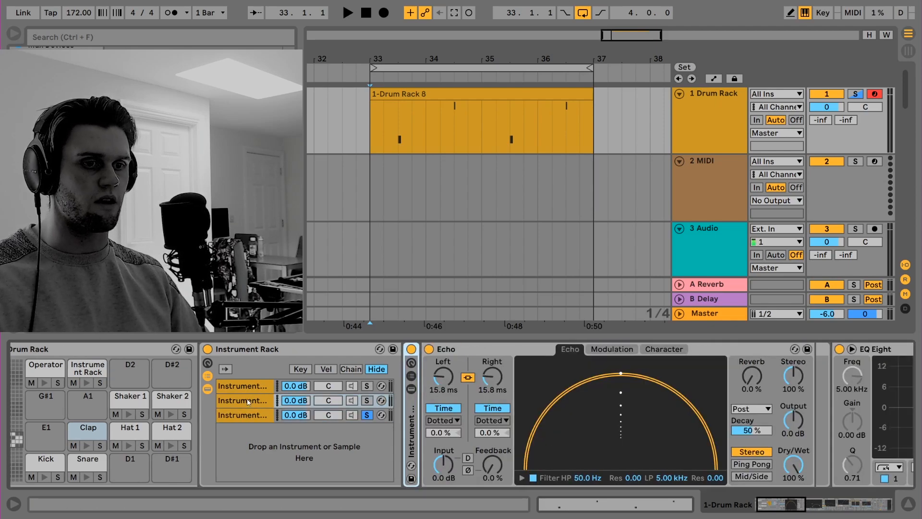
click(254, 414)
drag(443, 377, 443, 366)
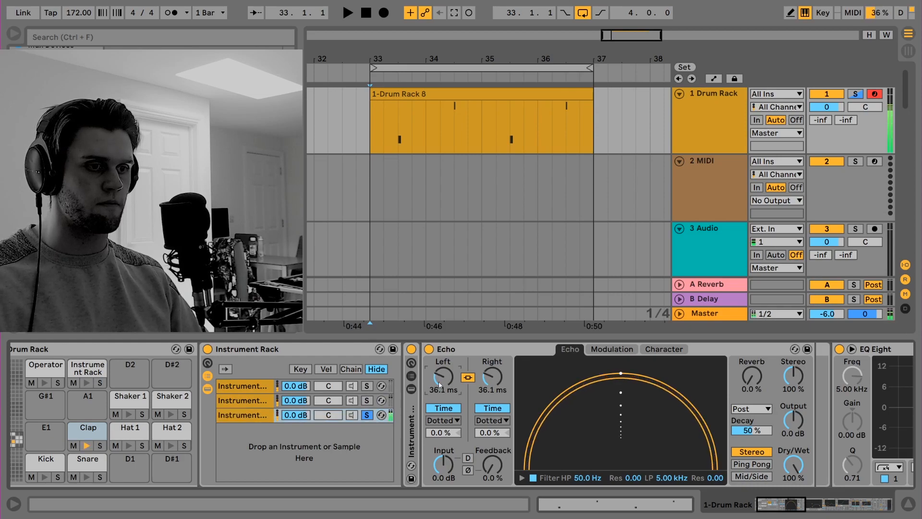
Turn off the third chain's solo and compare the Echo on the clap's second and third chains with the first chain
click(366, 415)
click(249, 402)
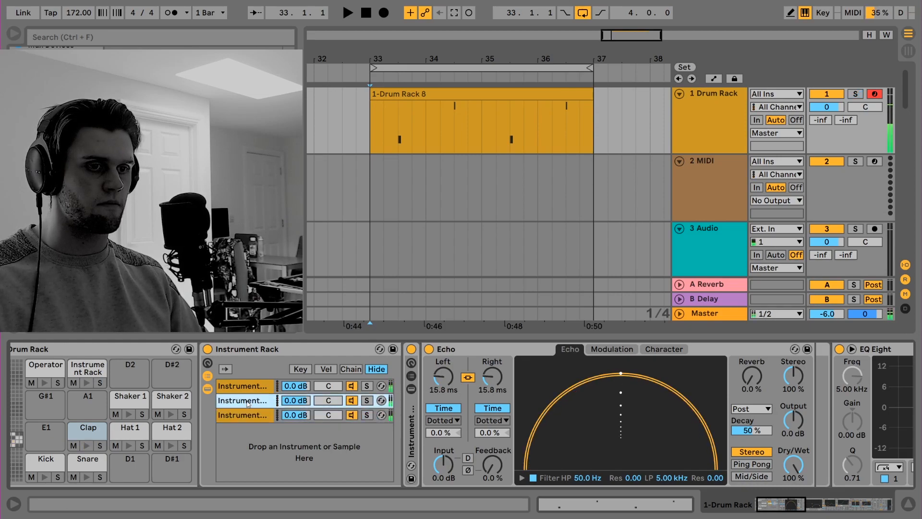
click(246, 416)
click(255, 387)
click(257, 414)
click(256, 387)
click(412, 376)
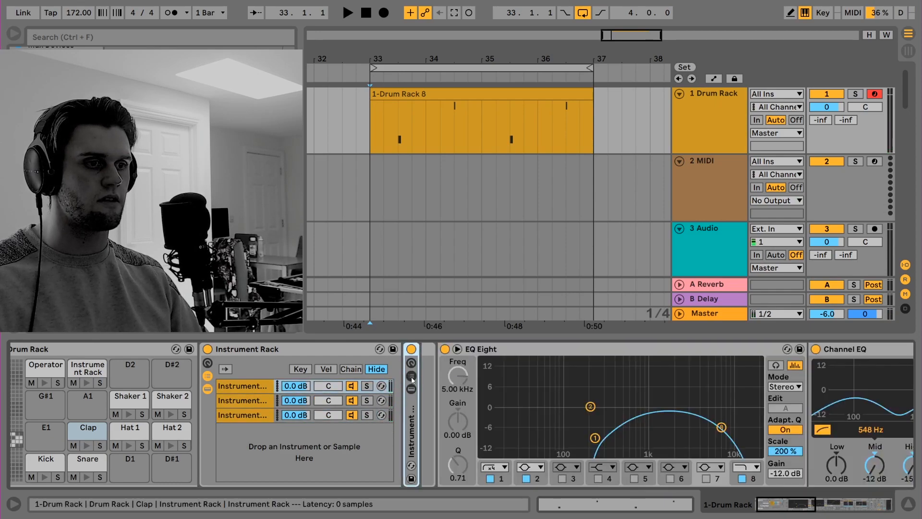
click(252, 402)
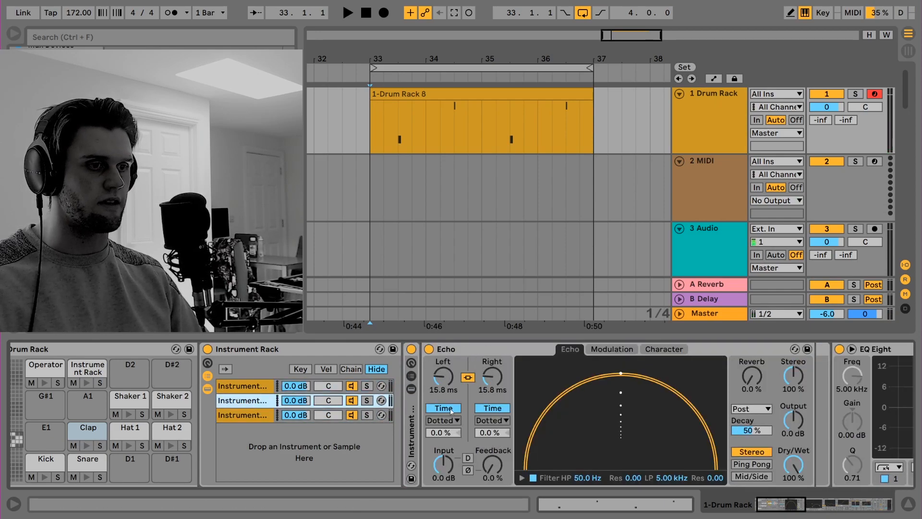
key(Down)
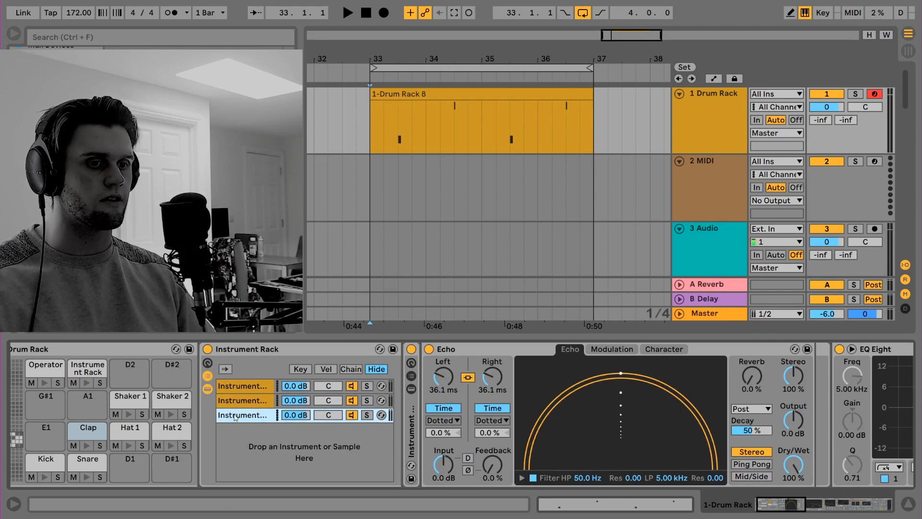
Examine the clap's EQ Eight, Channel EQ and Saturator, including the Saturator's curve type options
drag(791, 500, 808, 492)
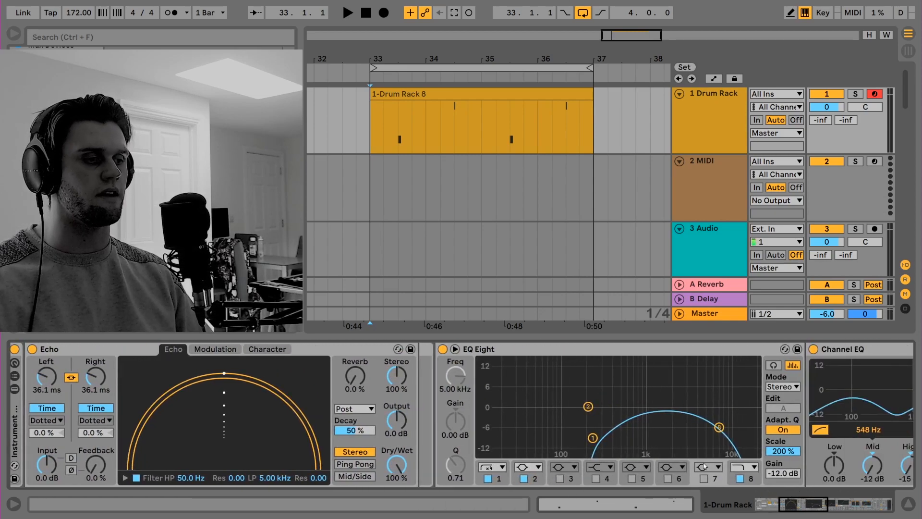
drag(820, 500, 822, 507)
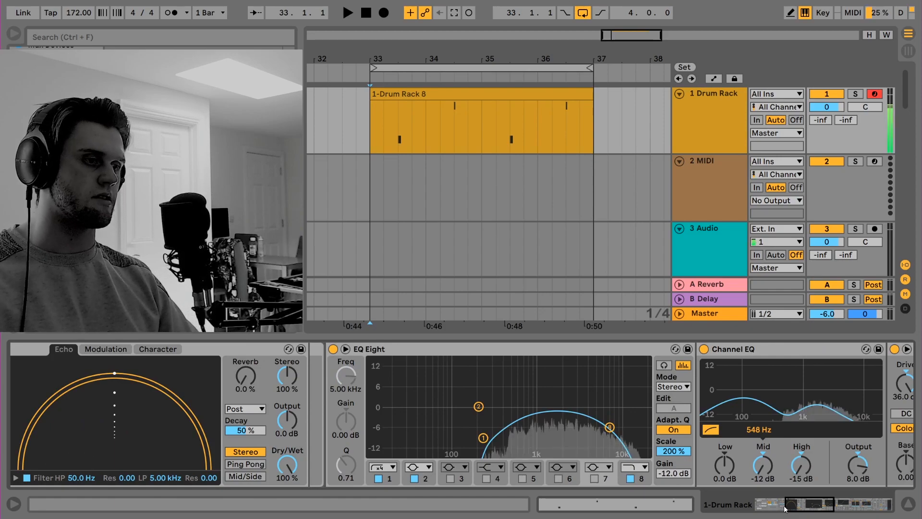
drag(788, 510, 802, 507)
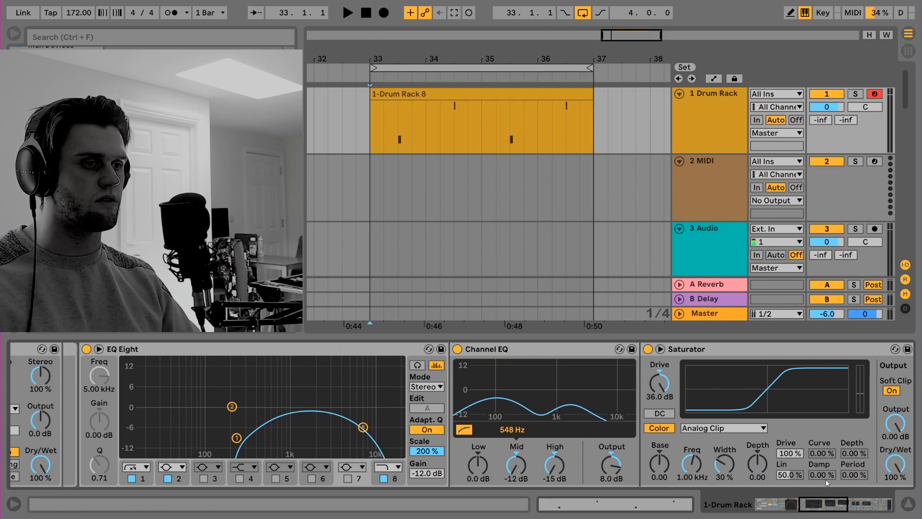
drag(824, 502, 835, 503)
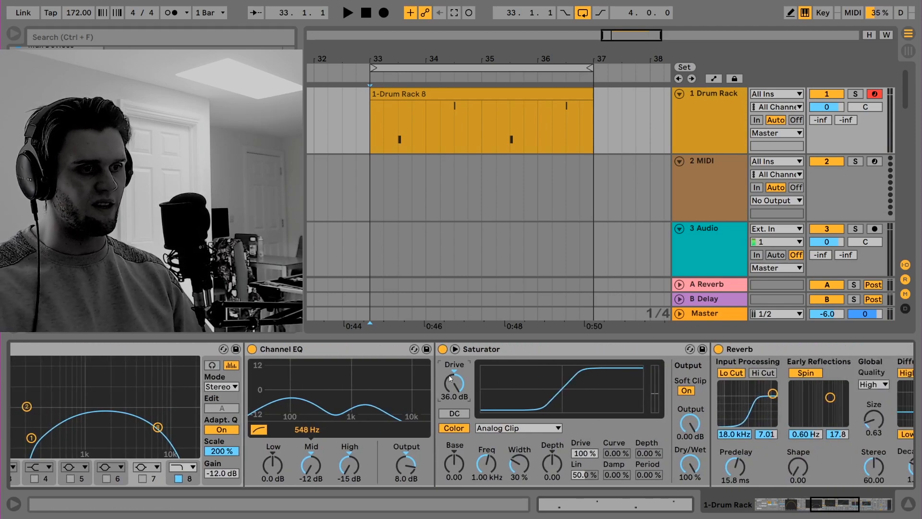
click(500, 428)
click(500, 429)
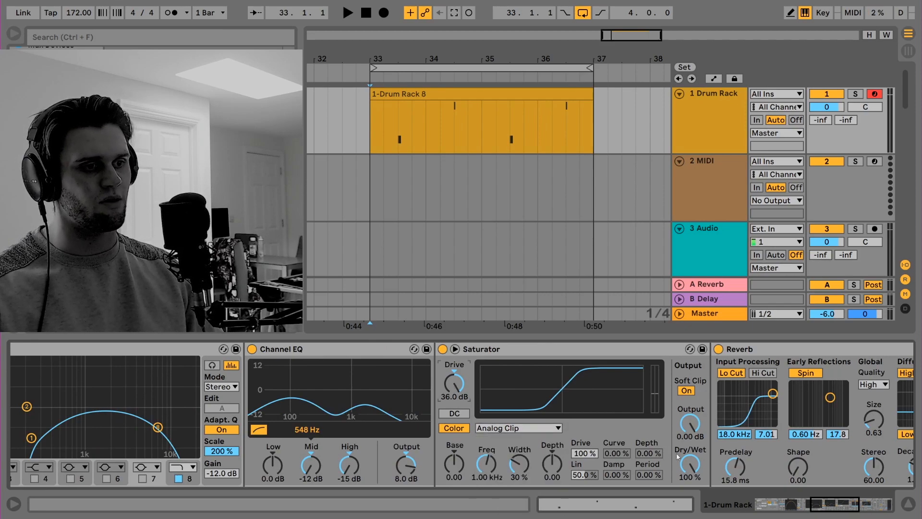
Examine the clap's Reverb, Utility and Drum Buss, and switch the Drum Buss off and on to compare
drag(830, 502, 852, 502)
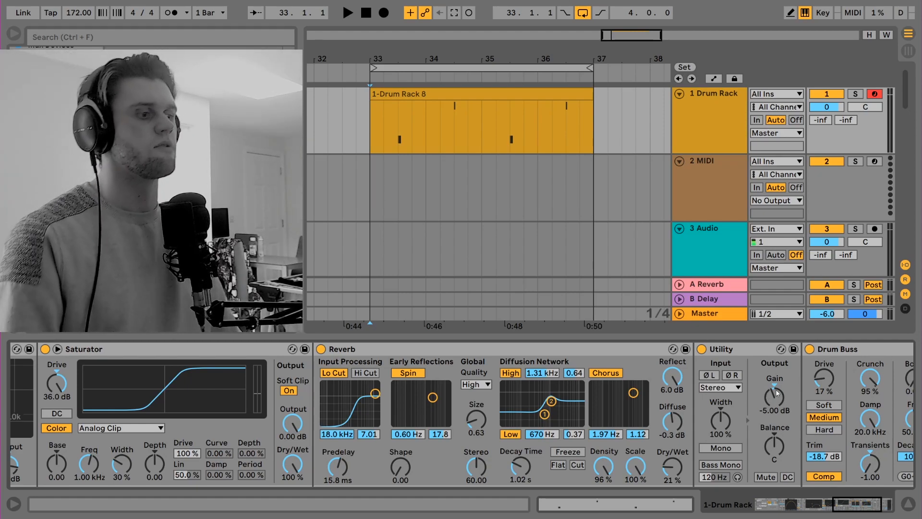
click(853, 513)
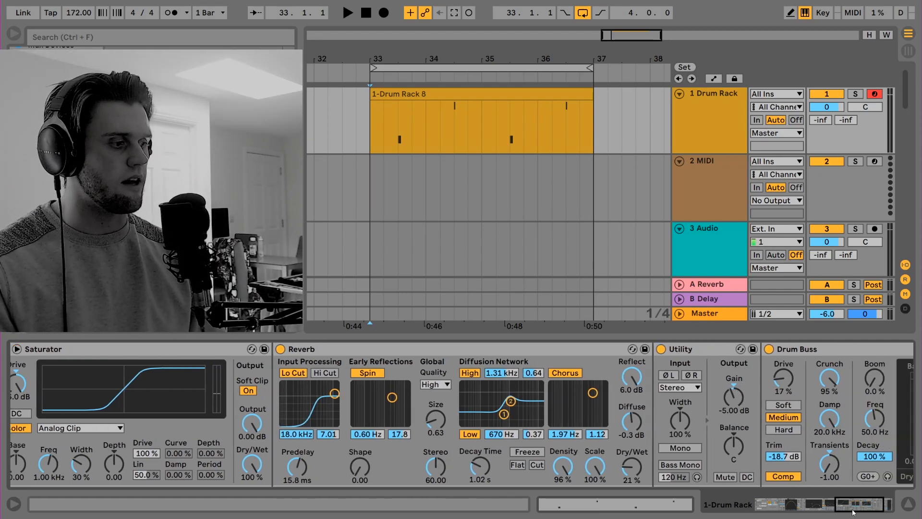
drag(853, 513, 863, 510)
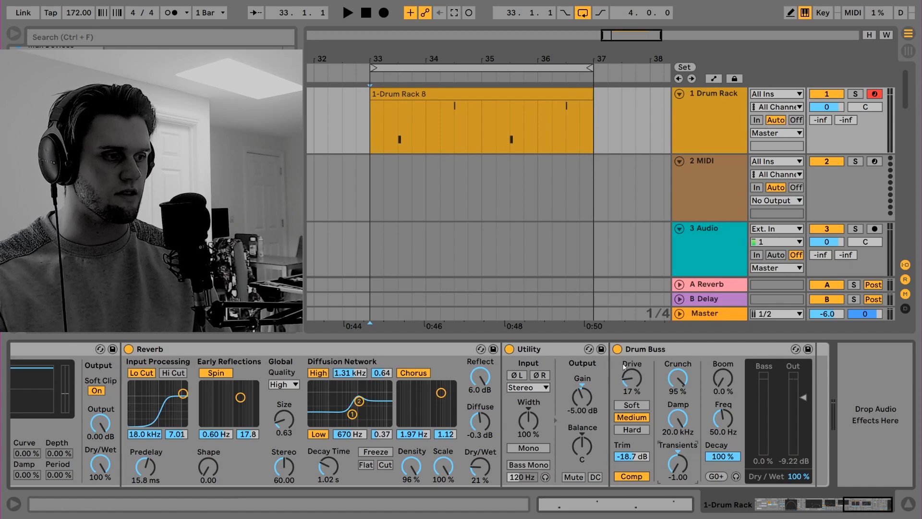
click(618, 350)
click(617, 350)
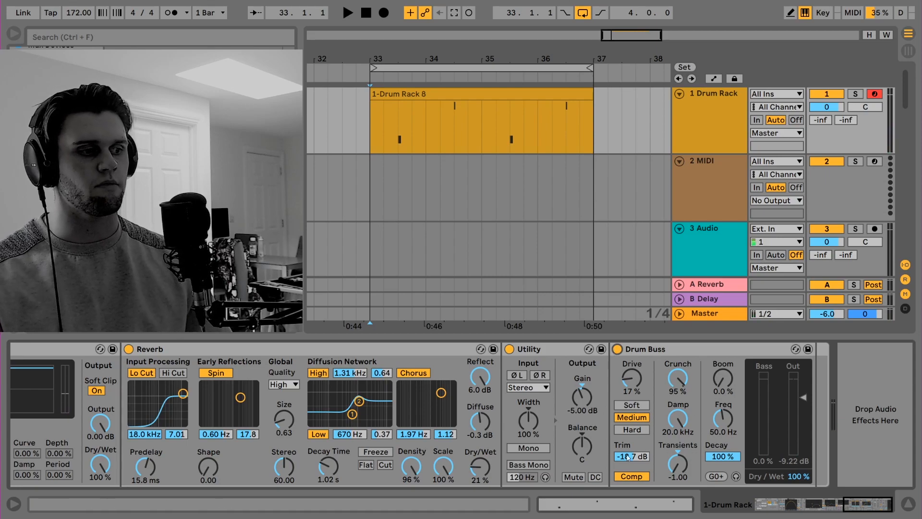
Compare the clap with the Drum Buss off and on, and delete the Drum Buss from the clap's effects chain
click(617, 350)
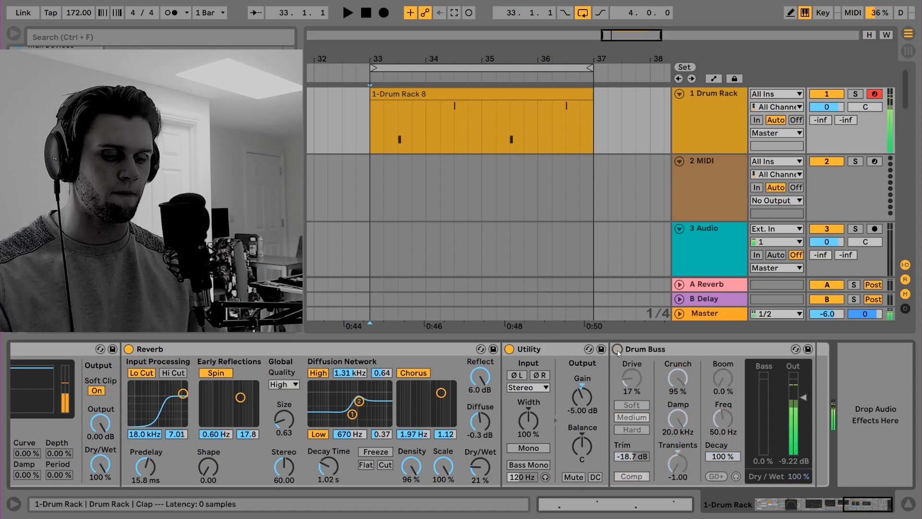
click(617, 350)
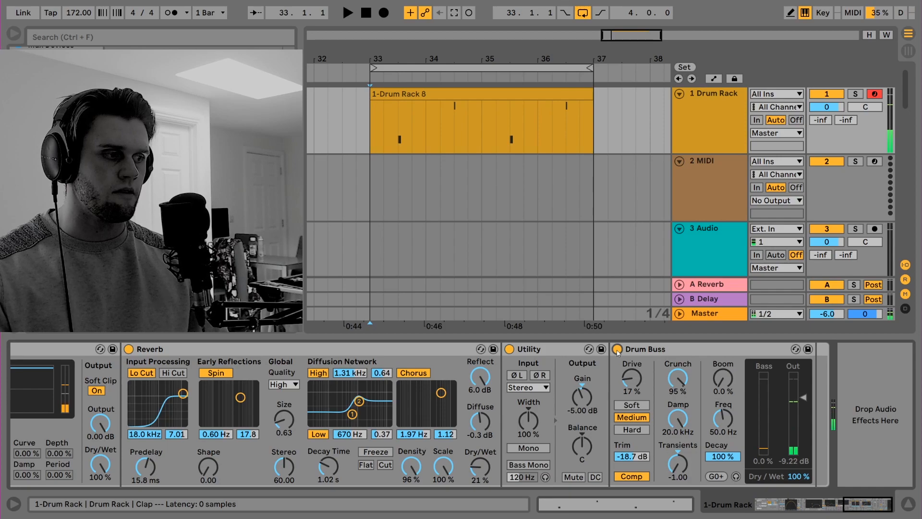
click(618, 350)
click(632, 352)
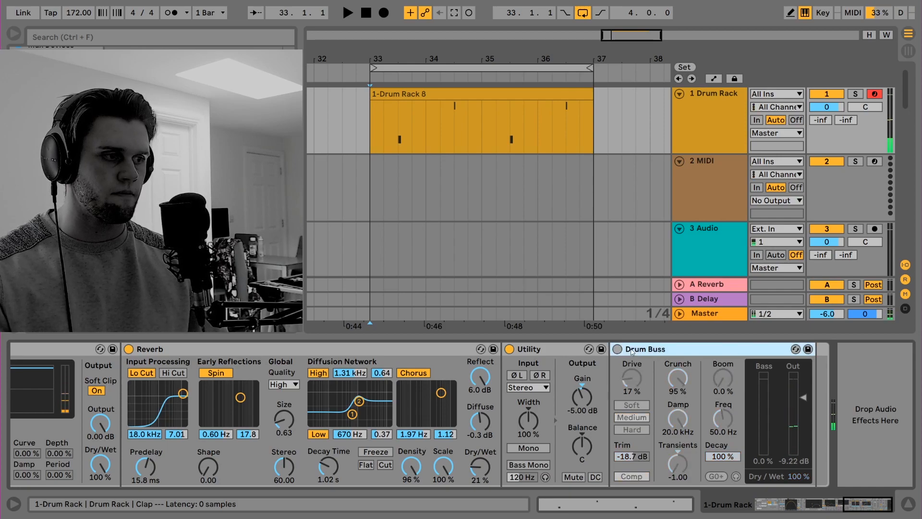
key(Delete)
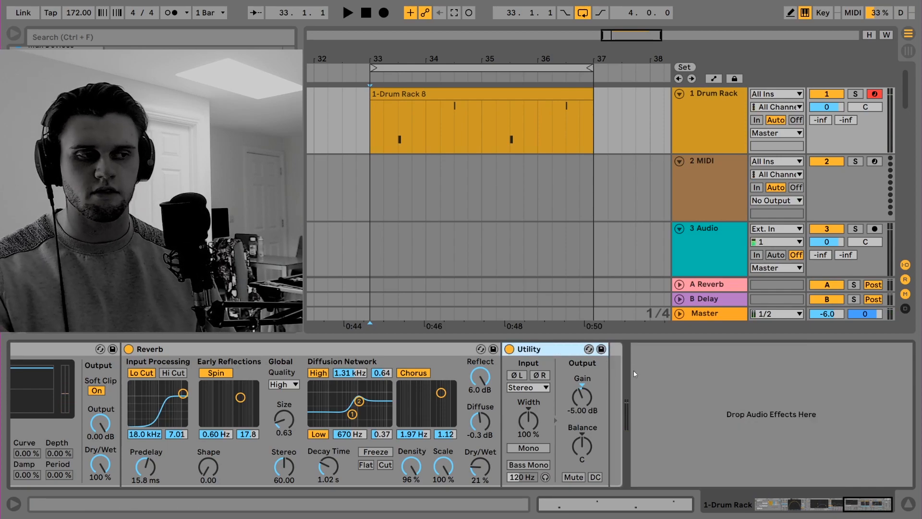
Review the clap's remaining device chain from the Instrument Rack and Echo through the Saturator, Reverb and Utility
drag(875, 514, 744, 497)
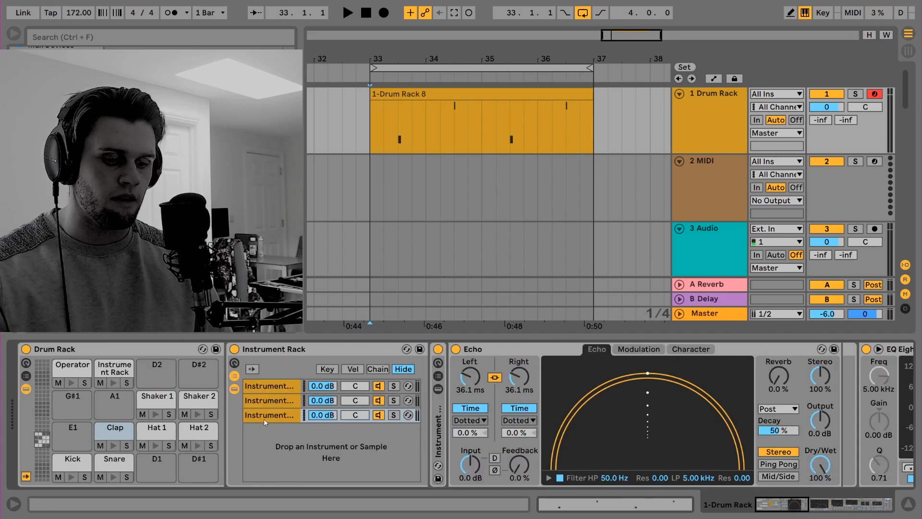
drag(772, 505, 850, 510)
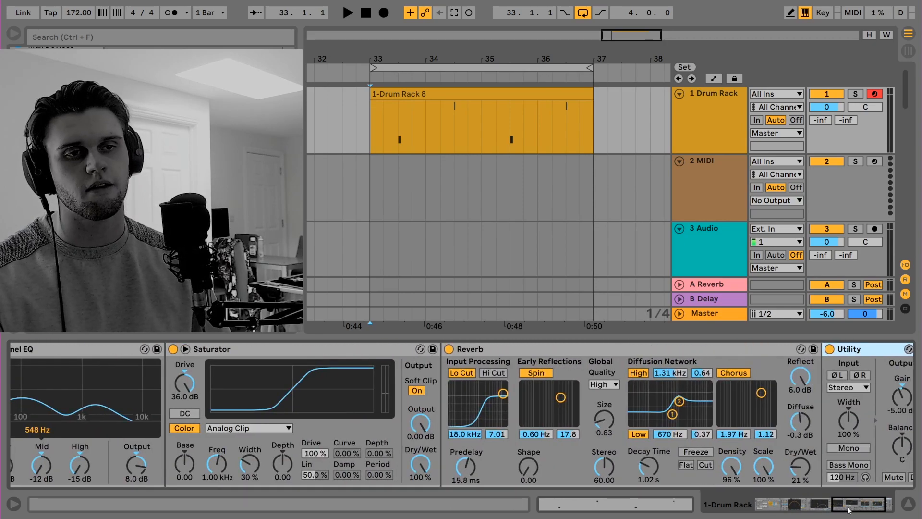